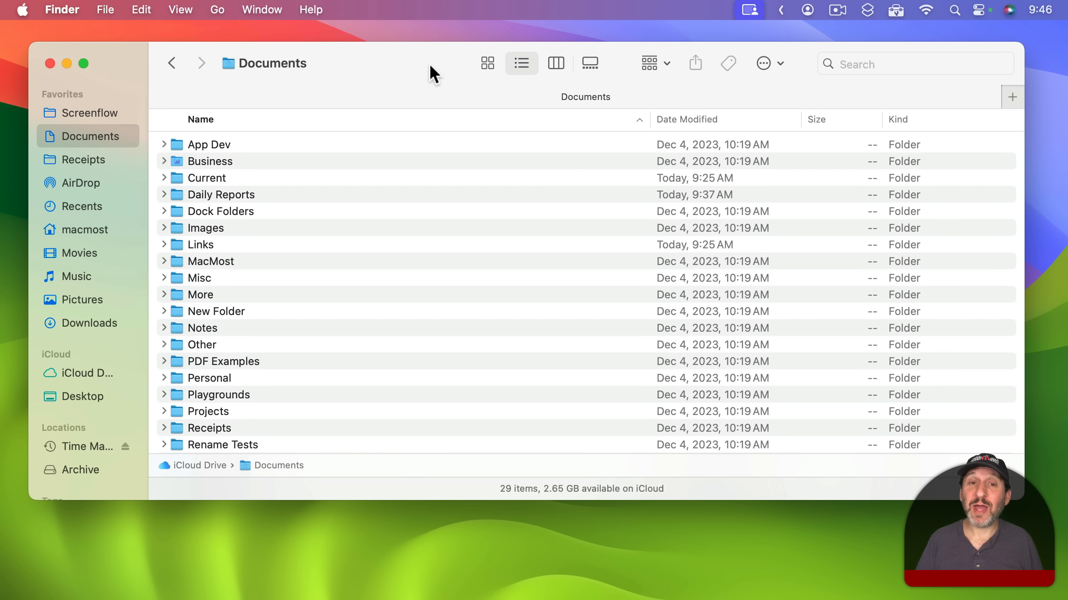
Add the New Folder button to the Finder toolbar, placed before the view buttons, and finish customizing.
{"action": "right_click", "coordinate": [430, 66]}
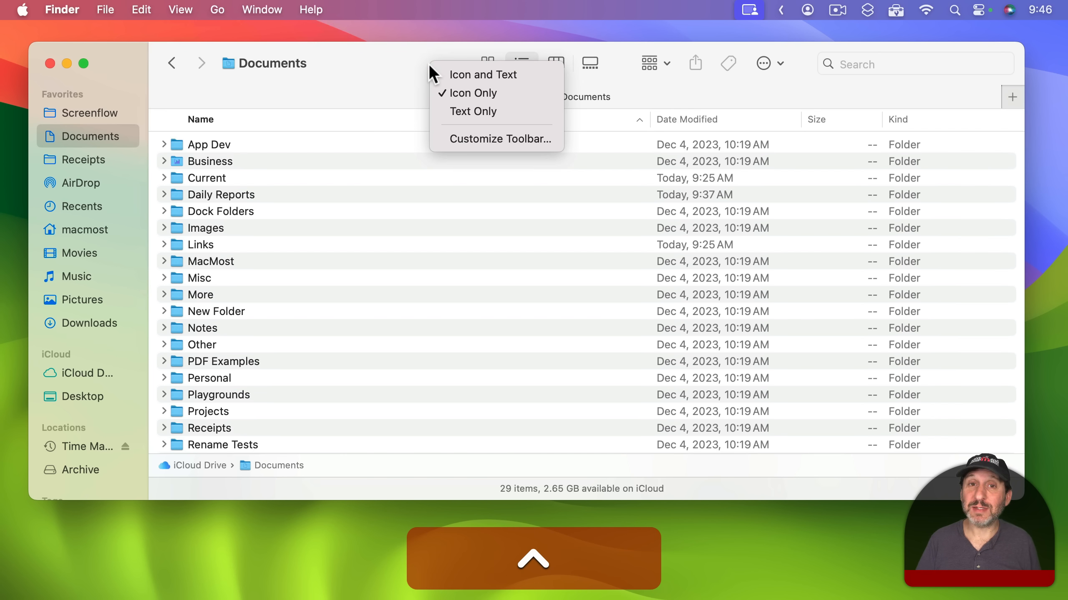
{"action": "left_click", "coordinate": [482, 141]}
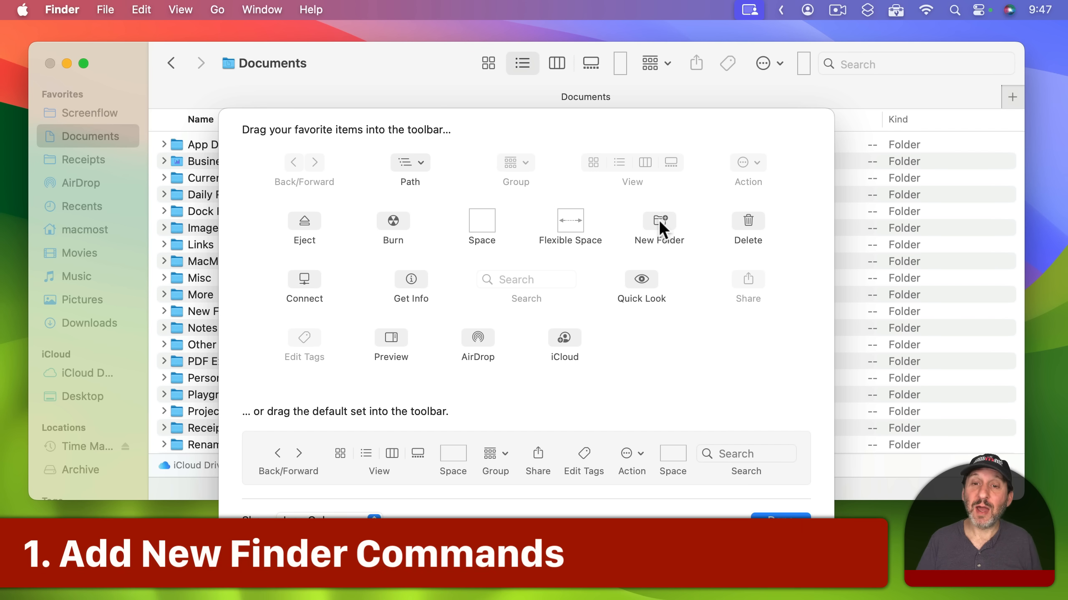
{"action": "left_click_drag", "start_coordinate": [659, 219], "coordinate": [464, 62]}
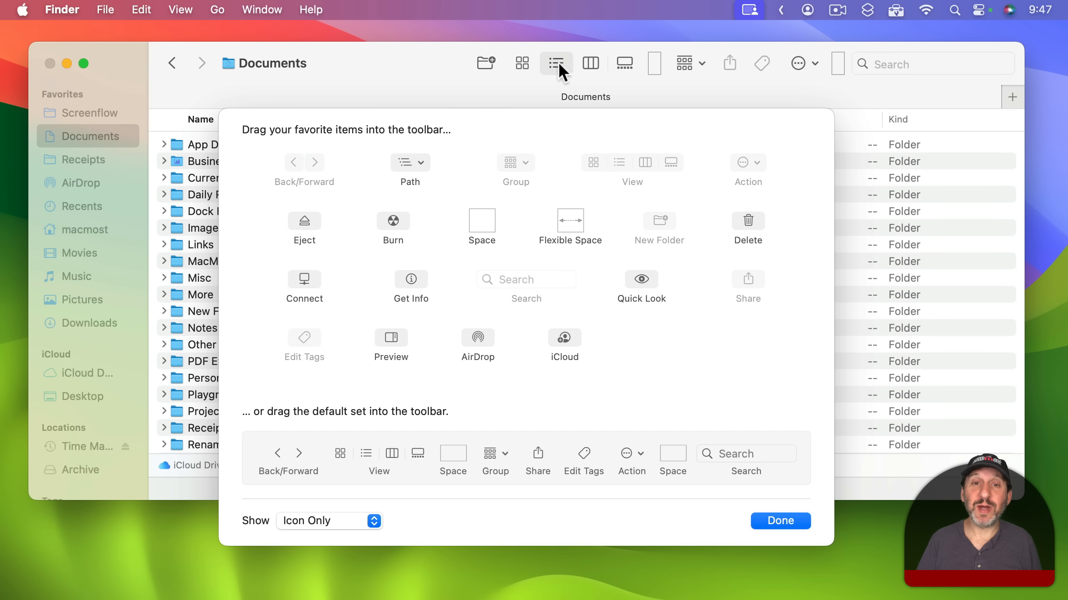
{"action": "left_click", "coordinate": [780, 521]}
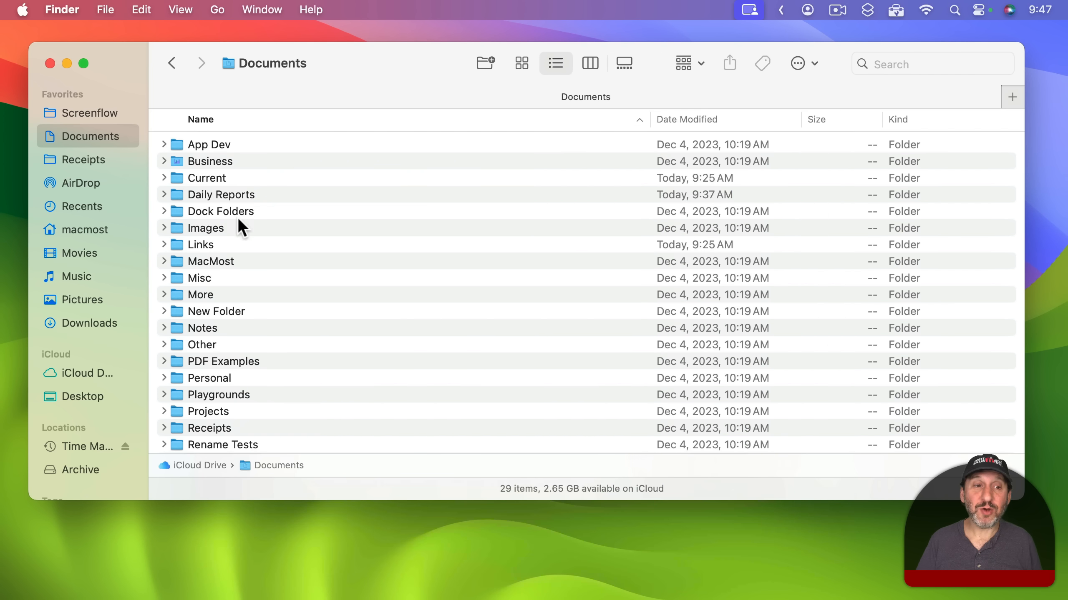
{"action": "left_click", "coordinate": [105, 9]}
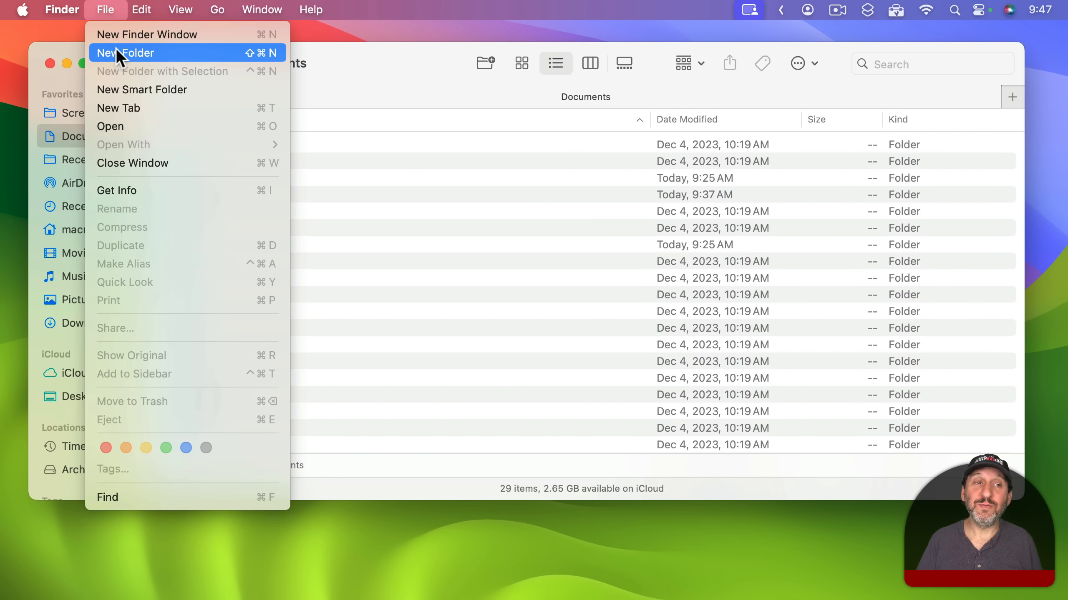
{"action": "left_click", "coordinate": [441, 87]}
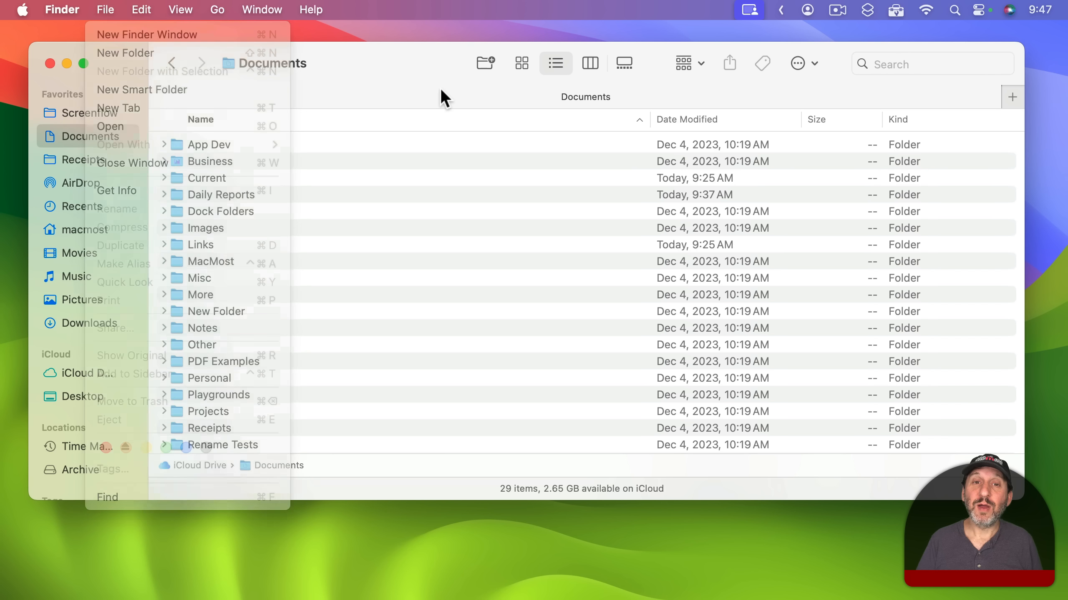
Customize the toolbar by removing the New Folder button and moving the view buttons to just before the Action button.
{"action": "left_click", "coordinate": [483, 63]}
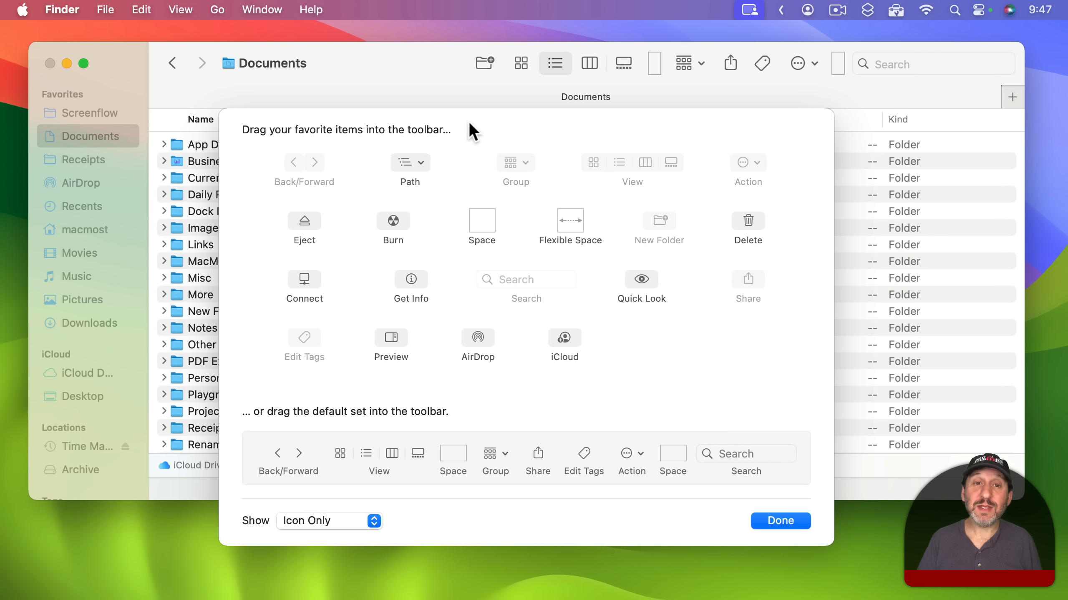
{"action": "left_click_drag", "start_coordinate": [485, 63], "coordinate": [429, 333]}
{"action": "left_click_drag", "start_coordinate": [565, 63], "coordinate": [729, 65]}
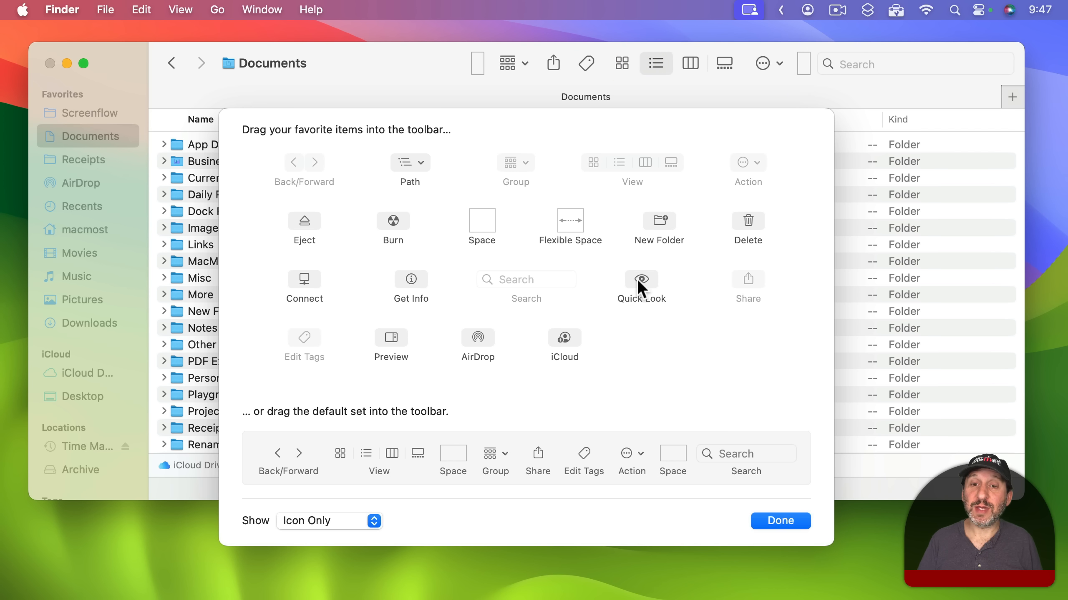
Add the Quick Look, Preview and Path buttons to the start of the toolbar's buttons and finish customizing.
{"action": "left_click_drag", "start_coordinate": [639, 279], "coordinate": [480, 61]}
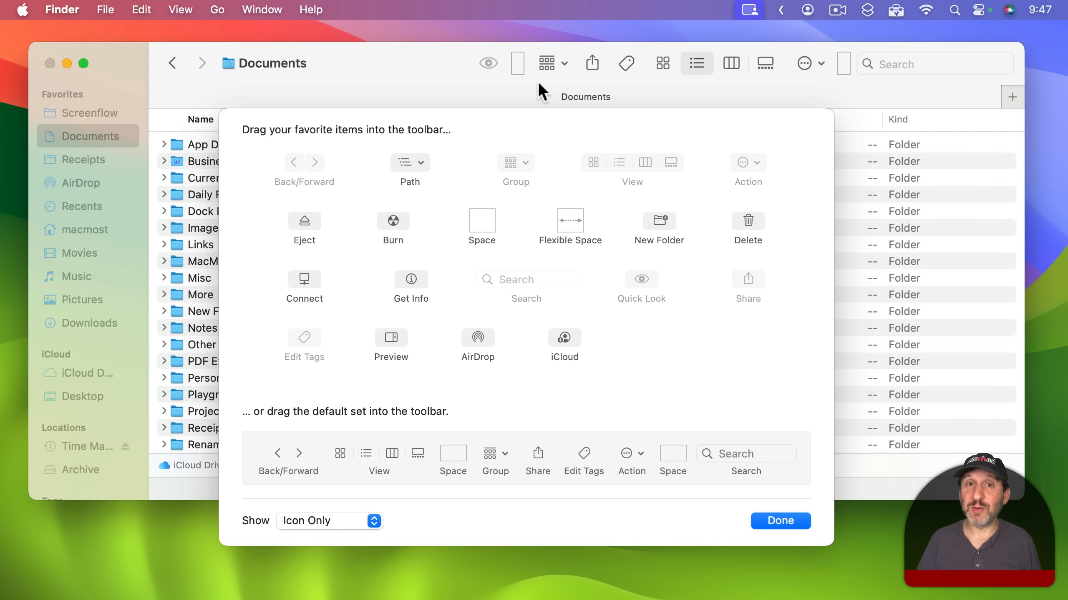
{"action": "left_click_drag", "start_coordinate": [400, 335], "coordinate": [582, 63]}
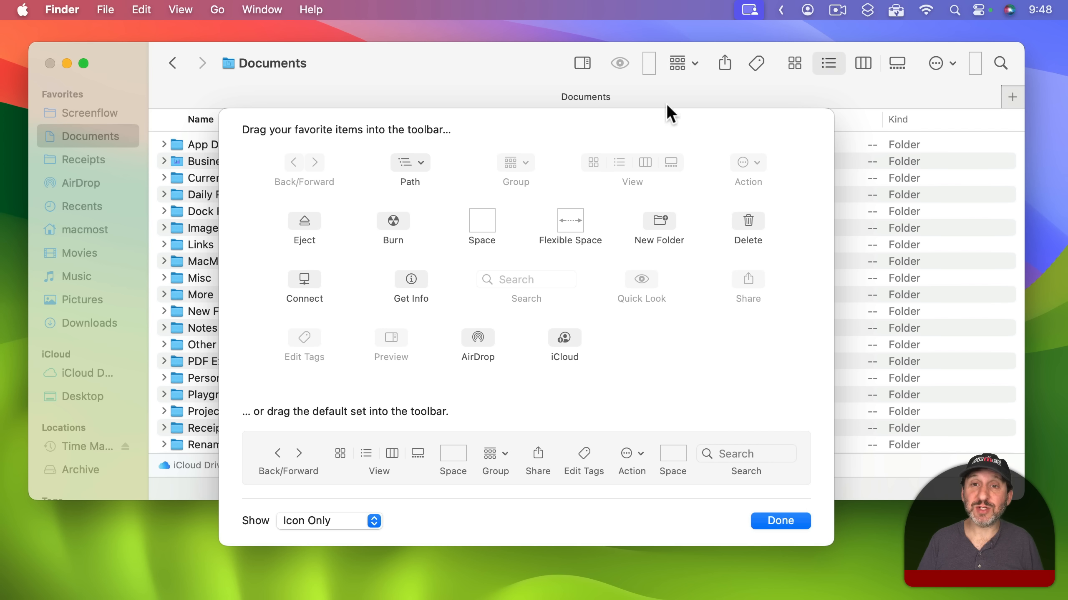
{"action": "left_click_drag", "start_coordinate": [414, 164], "coordinate": [543, 63]}
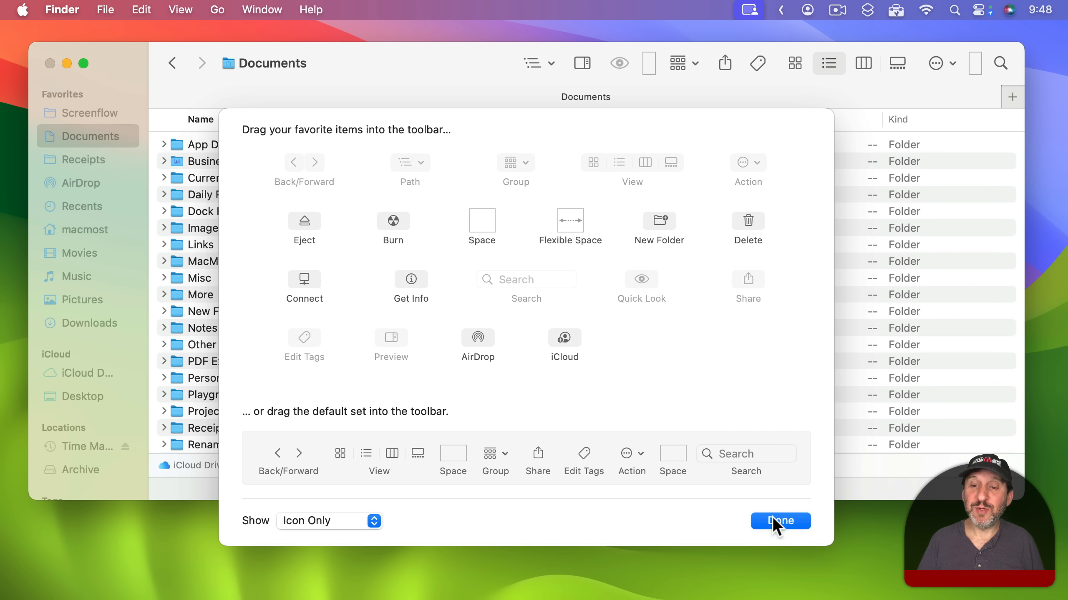
{"action": "left_click", "coordinate": [775, 521]}
View the Documents folder's path hierarchy with the Path button and from the window title.
{"action": "left_click", "coordinate": [534, 63]}
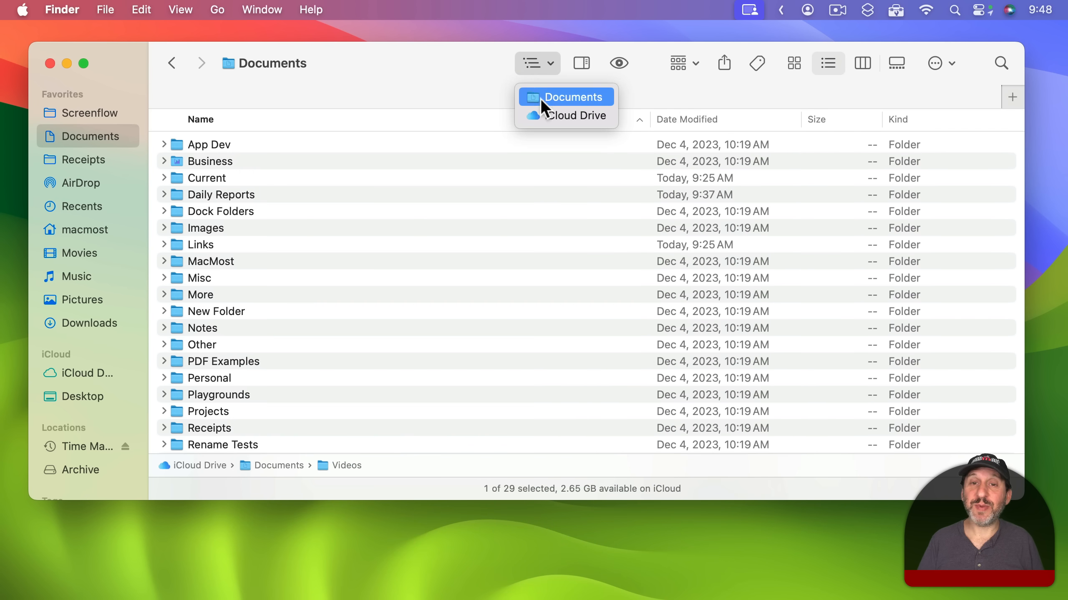
{"action": "left_click", "coordinate": [485, 69]}
{"action": "key", "text": "super"}
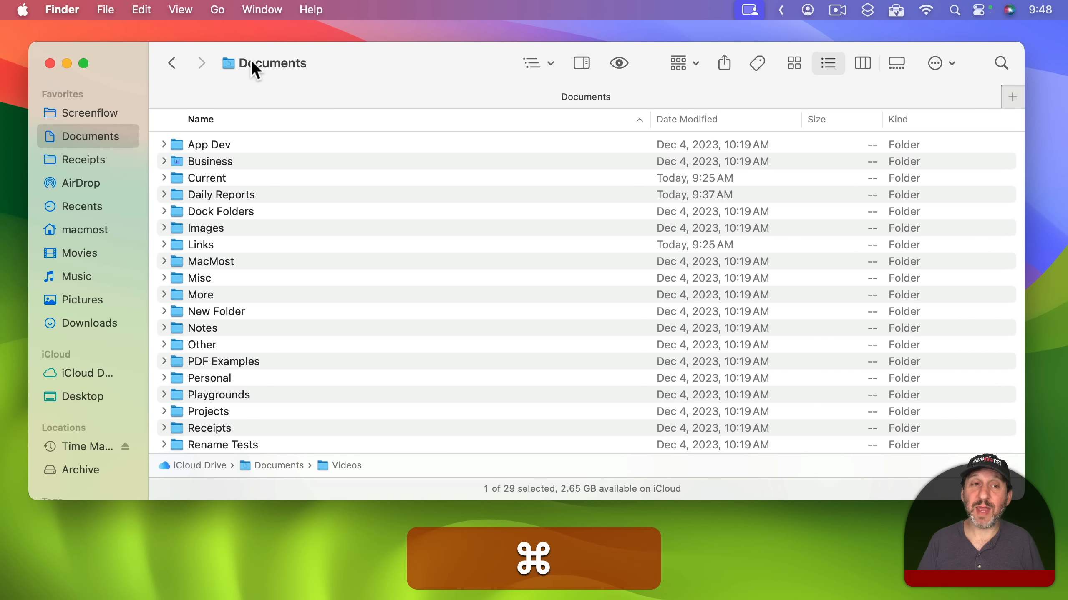
{"action": "left_click", "coordinate": [253, 68], "text": "super"}
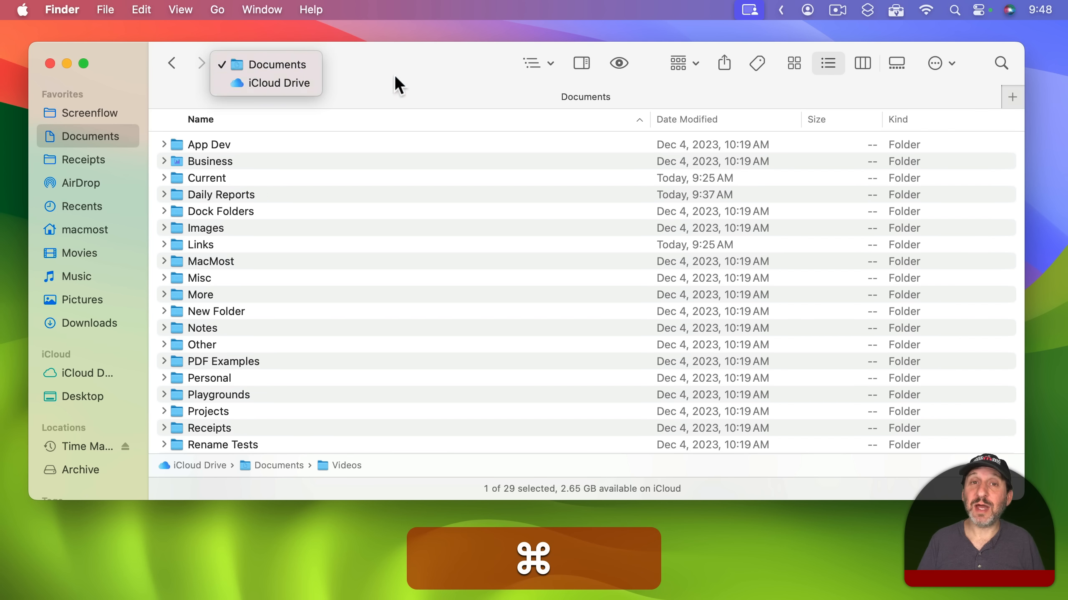
{"action": "left_click", "coordinate": [424, 72]}
Show and hide the preview pane for the Videos folder, and open and close its Quick Look.
{"action": "left_click", "coordinate": [583, 64]}
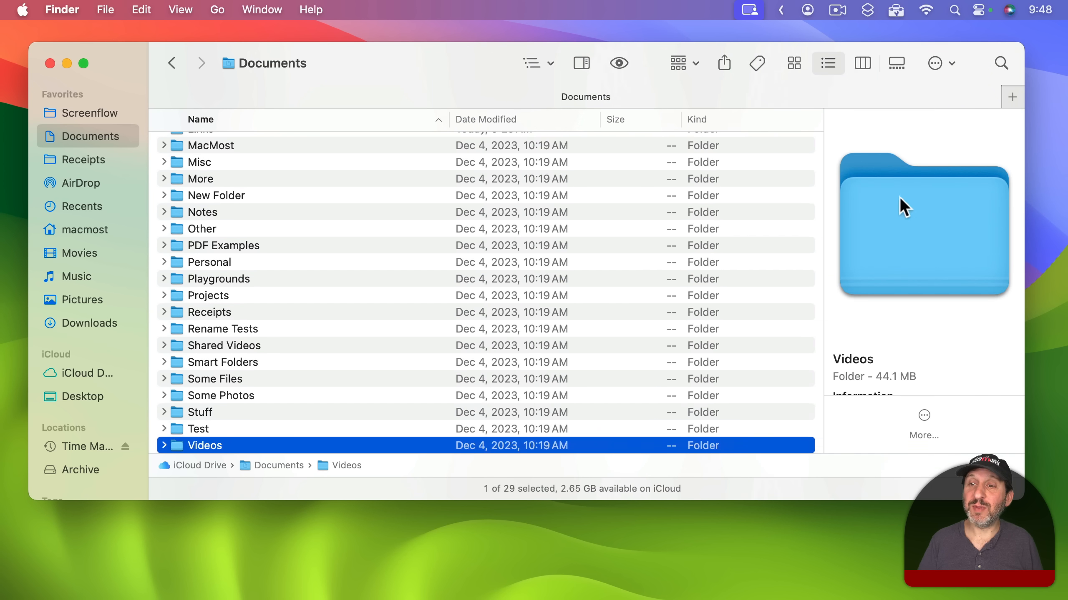
{"action": "left_click", "coordinate": [583, 63]}
{"action": "left_click", "coordinate": [616, 63]}
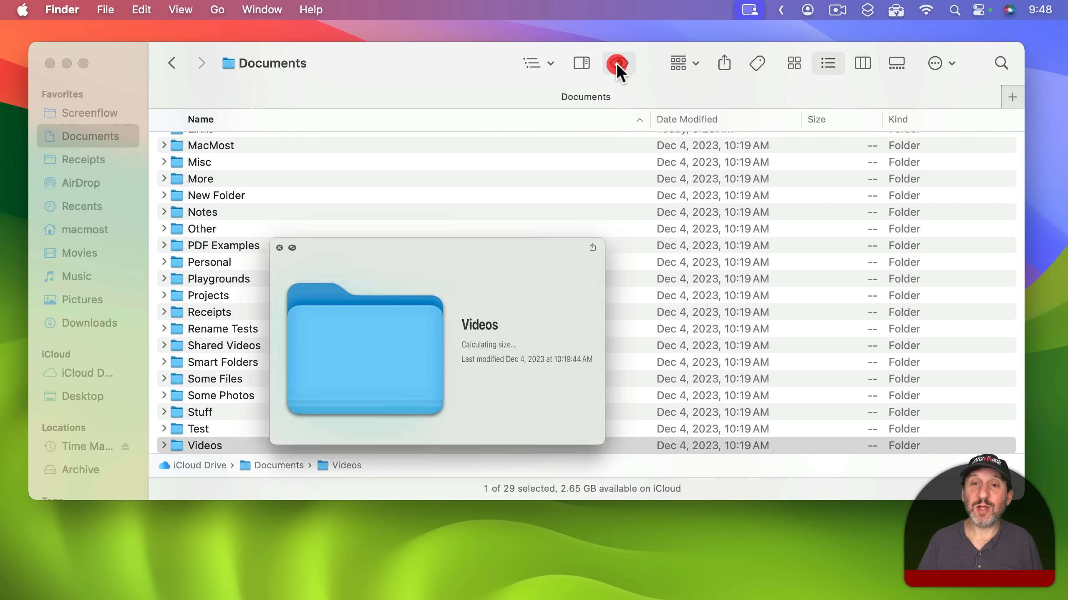
{"action": "left_click", "coordinate": [617, 63]}
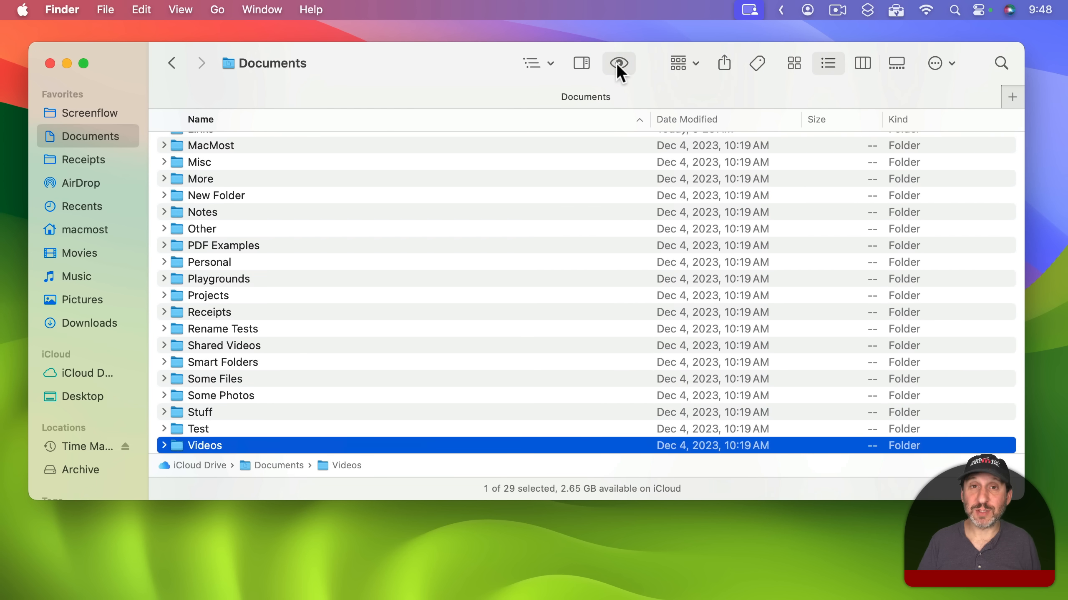
Customize the toolbar again and restore its default set of buttons.
{"action": "left_click", "coordinate": [469, 57], "text": "ctrl"}
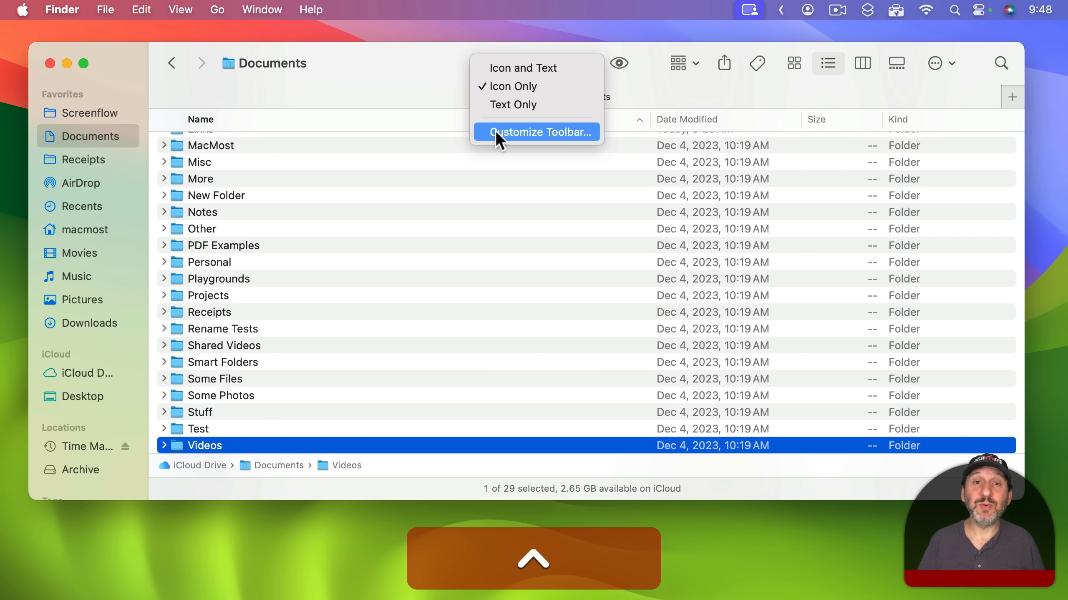
{"action": "left_click", "coordinate": [496, 134]}
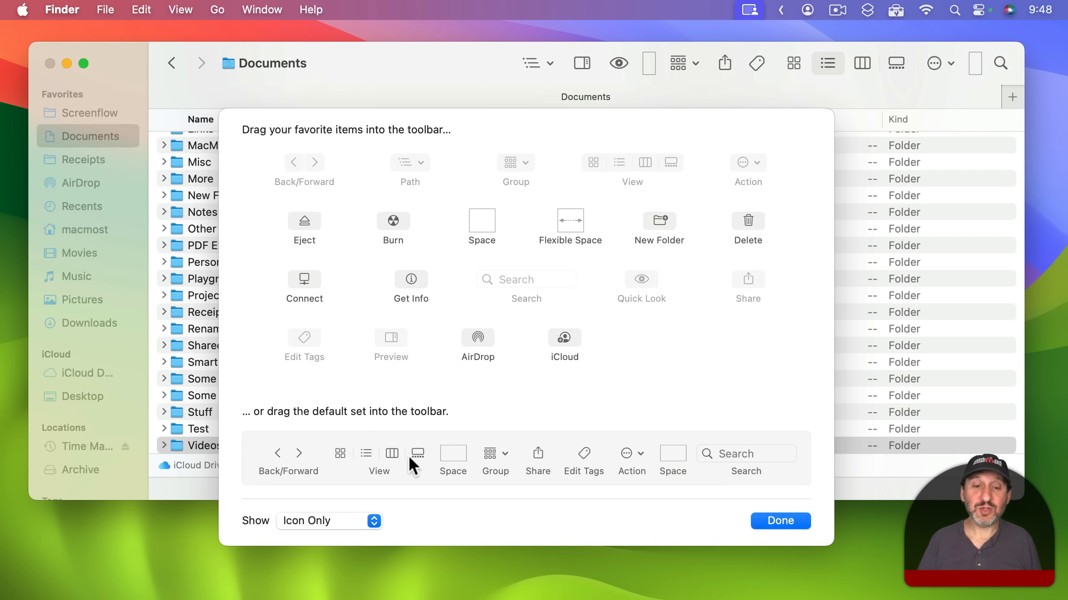
{"action": "left_click_drag", "start_coordinate": [356, 449], "coordinate": [472, 57]}
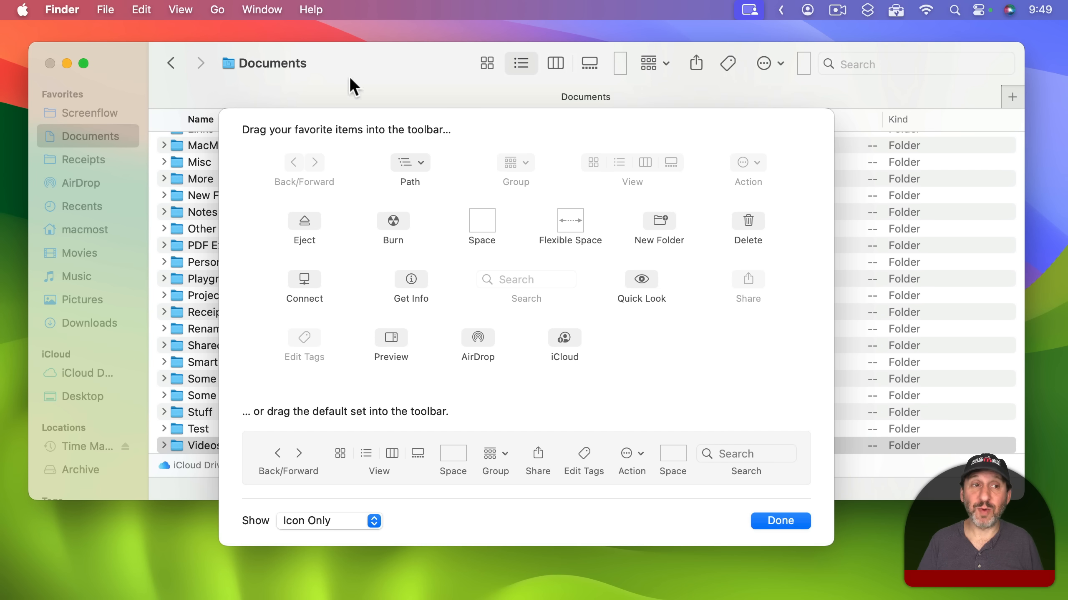
Open a second Finder window on Documents and move it down to uncover the first window's toolbar.
{"action": "left_click", "coordinate": [106, 9]}
{"action": "left_click", "coordinate": [107, 34]}
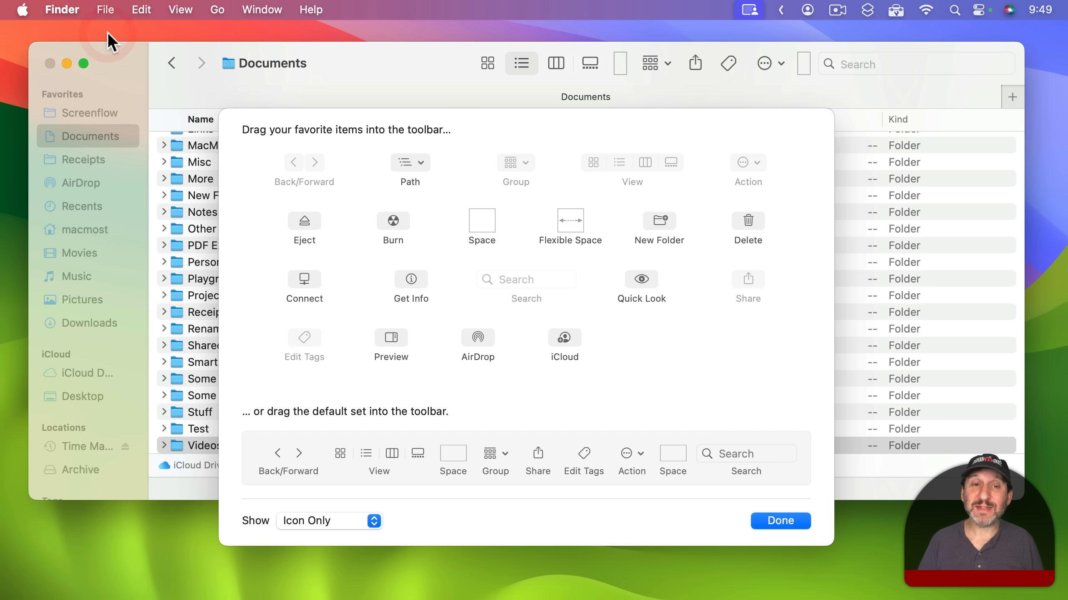
{"action": "left_click_drag", "start_coordinate": [362, 80], "coordinate": [342, 212]}
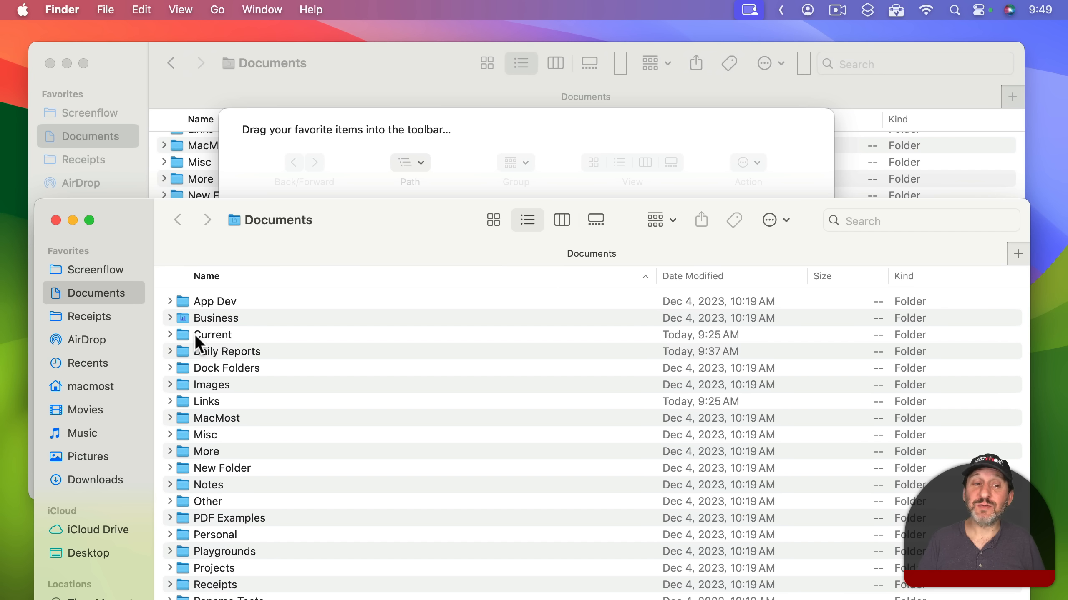
Add the Current folder from the second window to the first window's toolbar, before the view buttons, and finish customizing.
{"action": "left_click_drag", "start_coordinate": [186, 334], "coordinate": [489, 66]}
{"action": "left_click", "coordinate": [410, 67]}
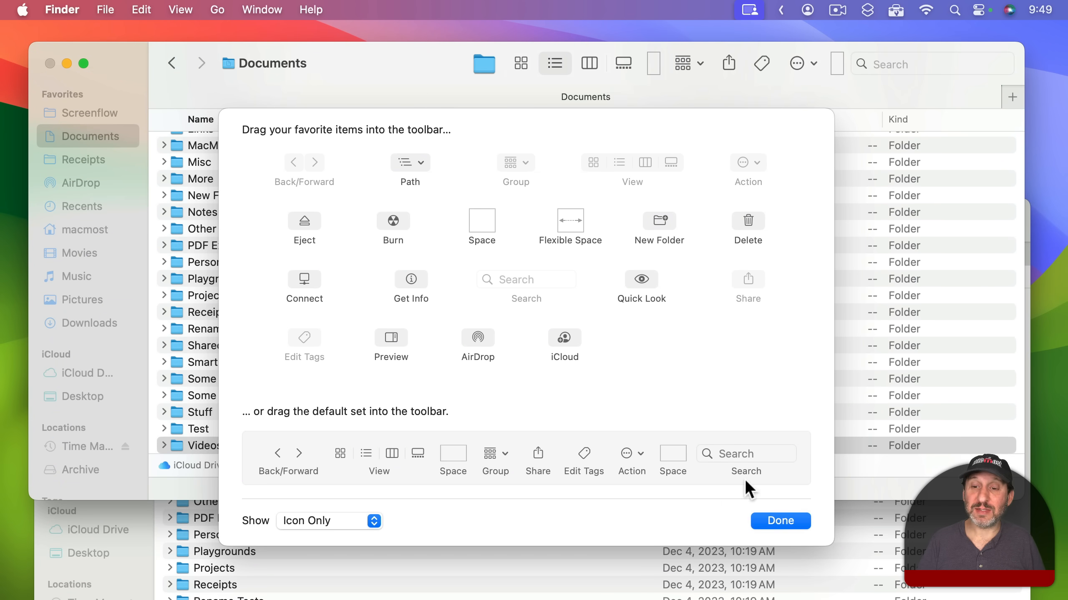
{"action": "left_click", "coordinate": [780, 521]}
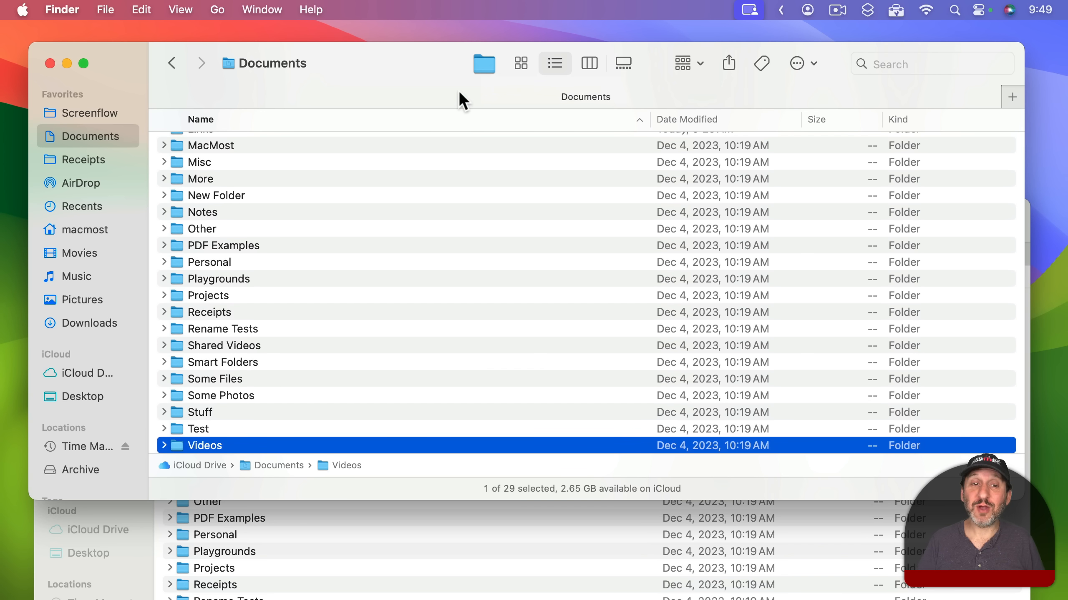
Show the Movies folder and use the toolbar shortcut to open the Current folder from there.
{"action": "scroll", "coordinate": [349, 194], "scroll_direction": "up", "scroll_amount": 5}
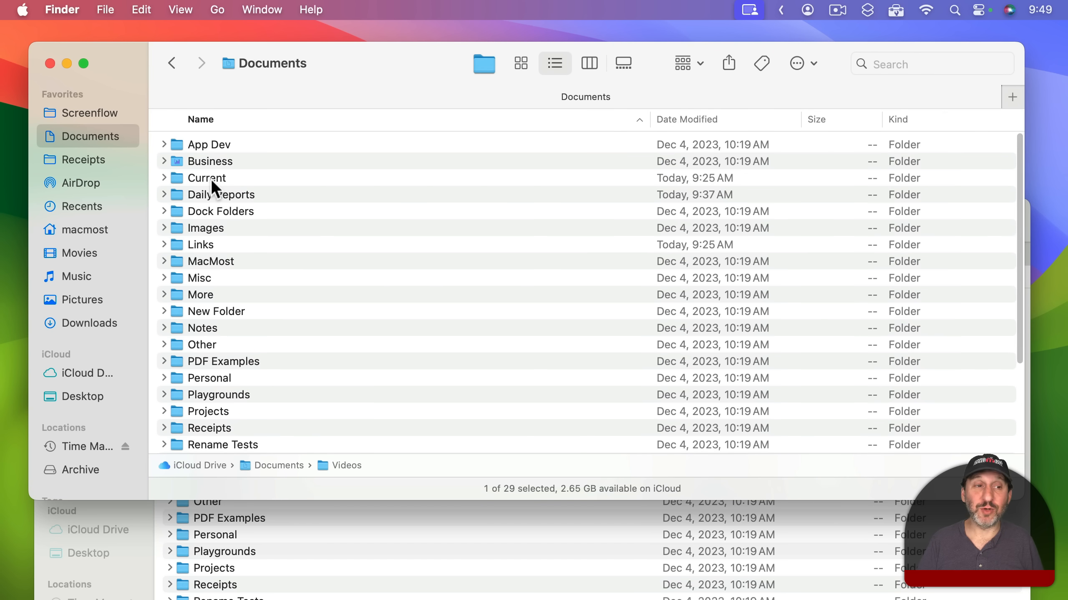
{"action": "left_click", "coordinate": [77, 253]}
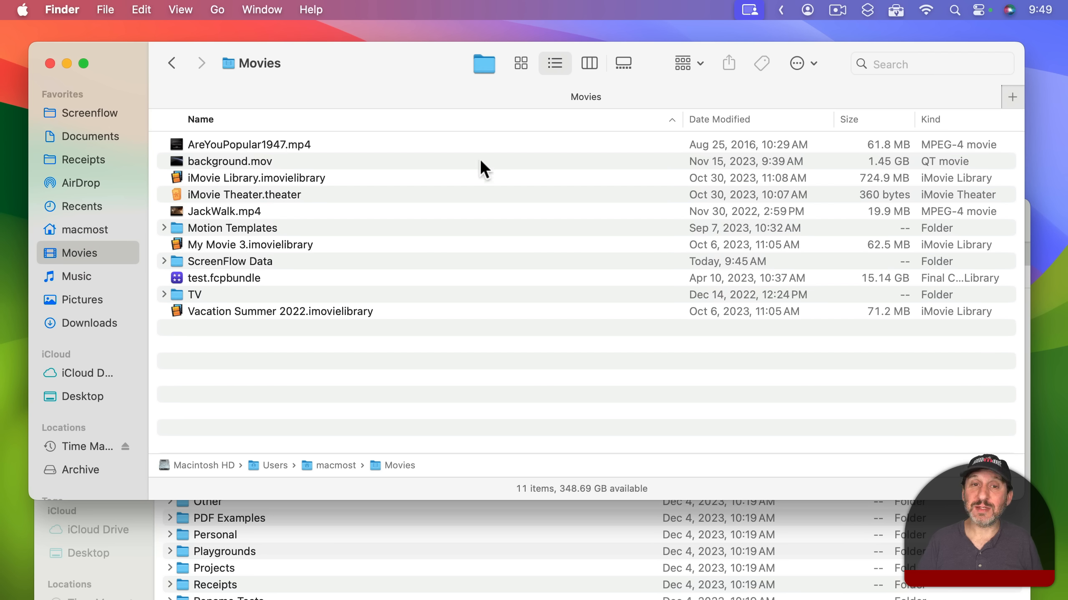
{"action": "left_click", "coordinate": [487, 67]}
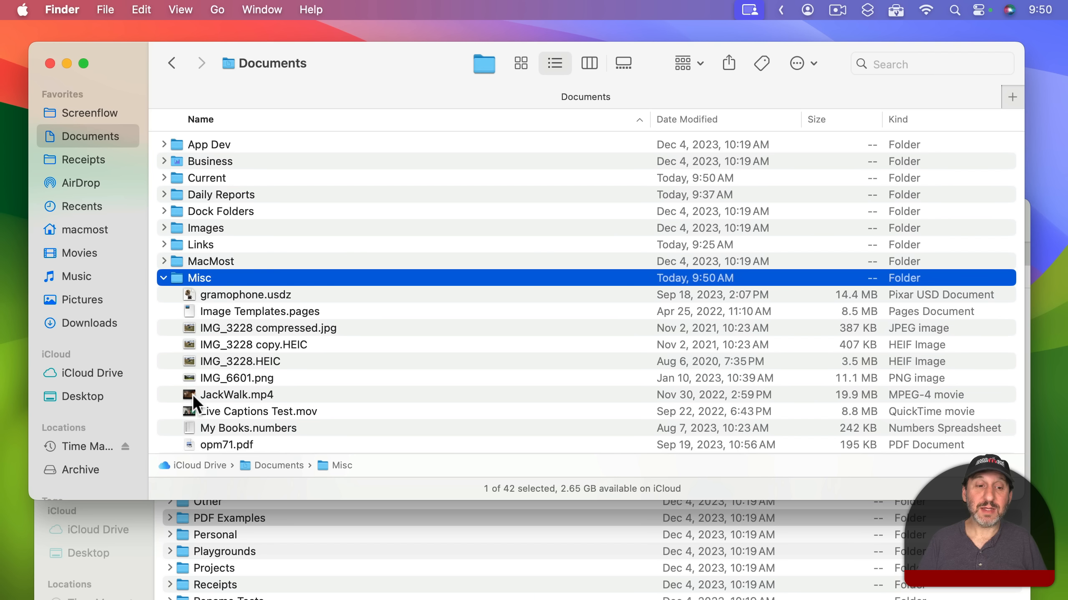
Move My Books.numbers from Misc into Current through the toolbar shortcut, and return the file to Misc.
{"action": "left_click_drag", "start_coordinate": [186, 429], "coordinate": [486, 63]}
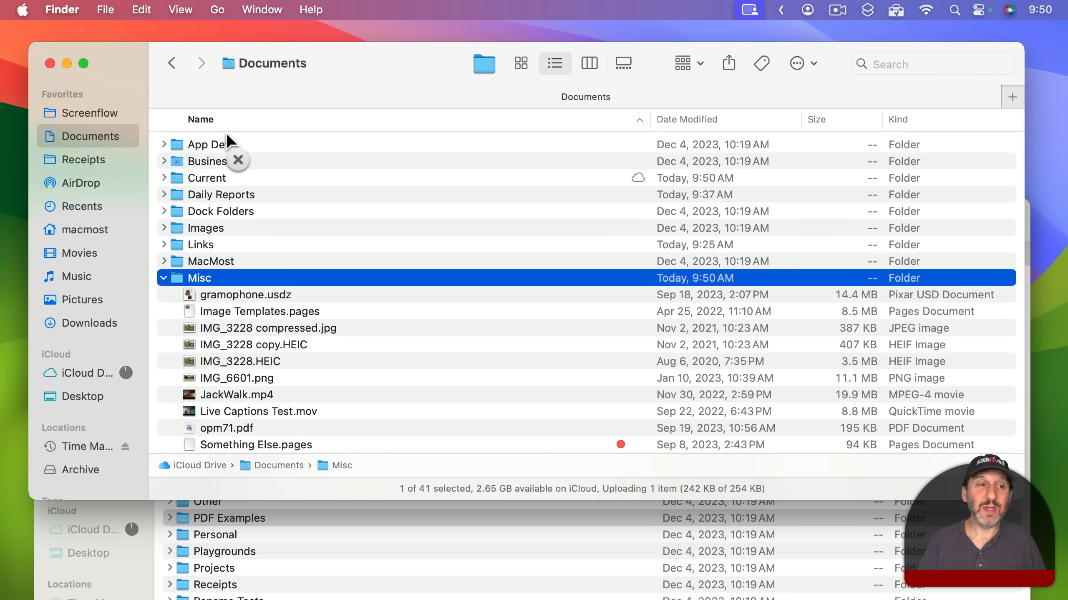
{"action": "left_click", "coordinate": [481, 64]}
{"action": "left_click_drag", "start_coordinate": [457, 156], "coordinate": [352, 522]}
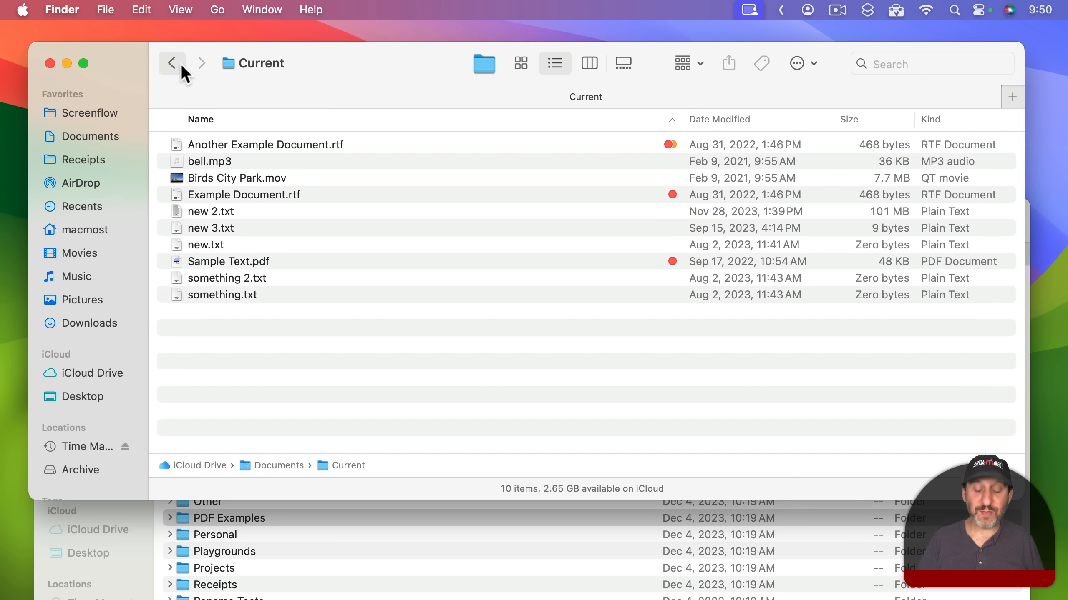
Add the Current folder to the sidebar favorites below AirDrop, open it from there and return to Documents.
{"action": "key", "text": "super+Up"}
{"action": "left_click_drag", "start_coordinate": [194, 185], "coordinate": [68, 210]}
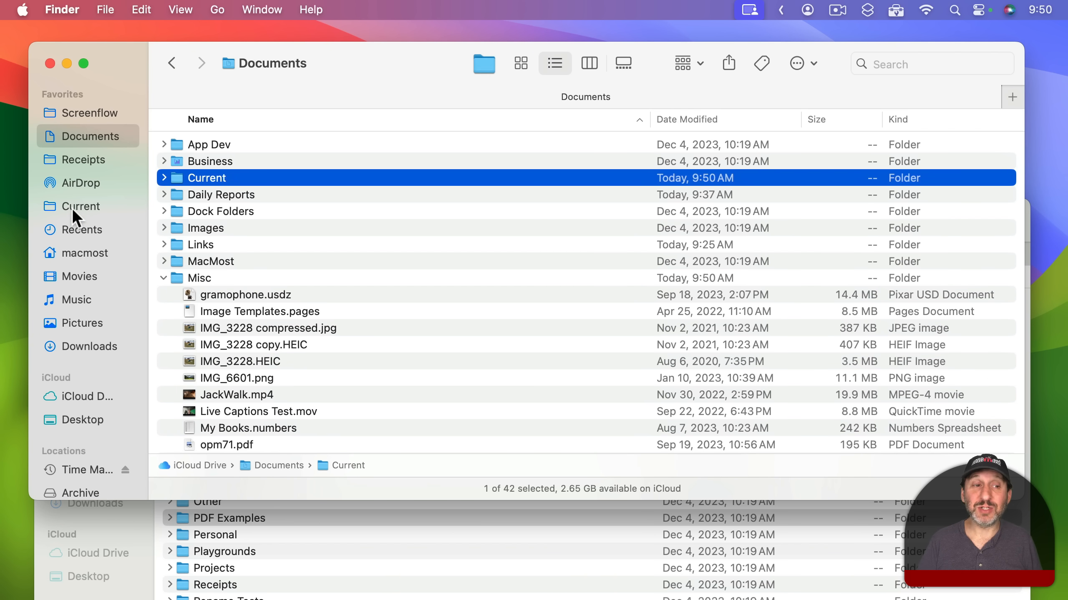
{"action": "left_click", "coordinate": [83, 204]}
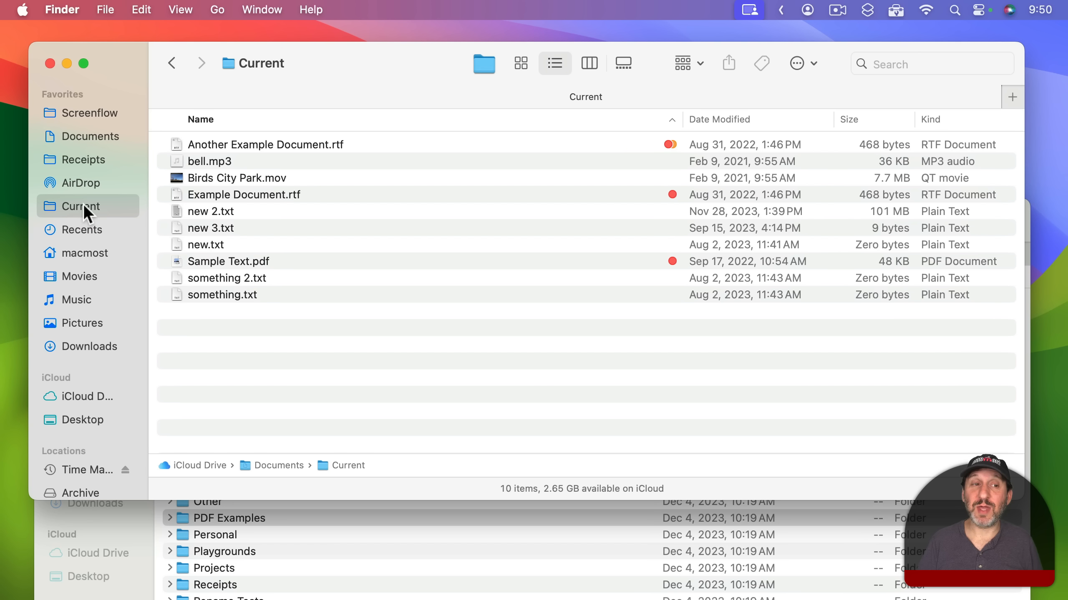
{"action": "left_click", "coordinate": [168, 63]}
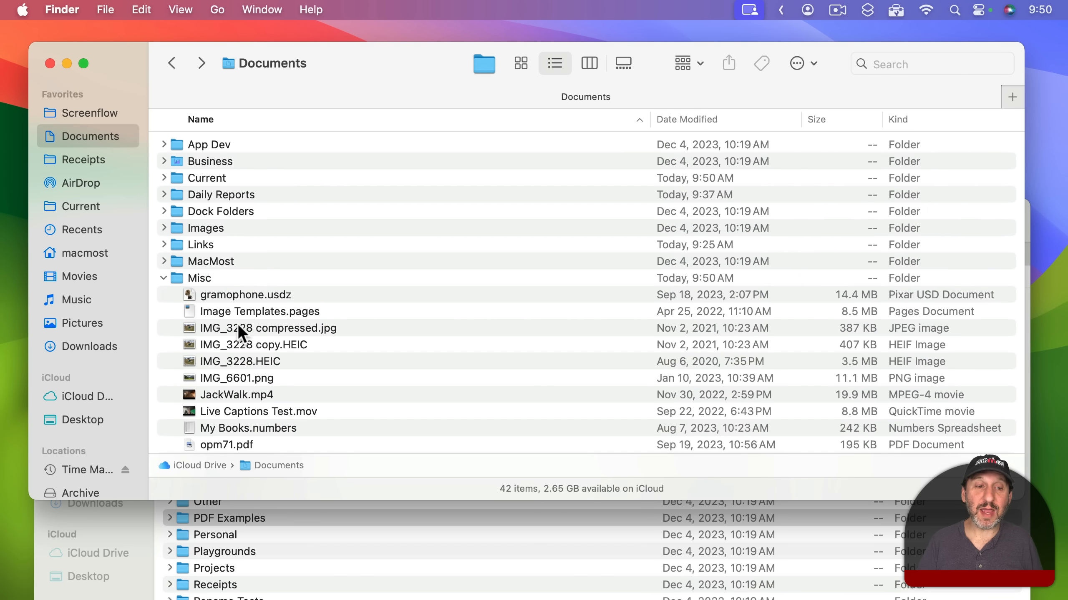
{"action": "left_click_drag", "start_coordinate": [239, 325], "coordinate": [102, 206]}
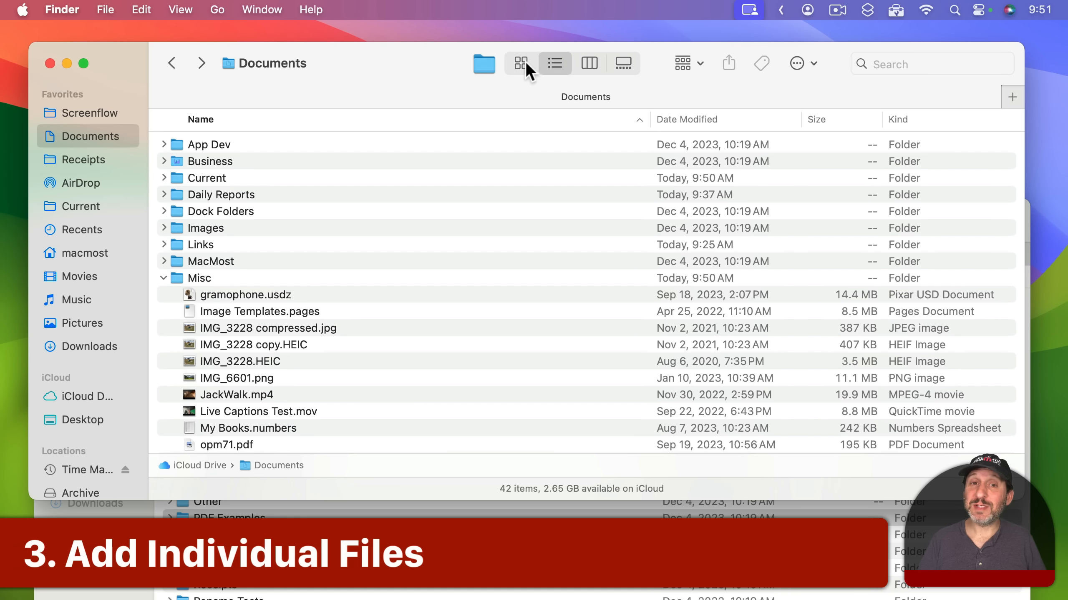
Start customizing the Documents window's toolbar and remove the Current folder shortcut from it.
{"action": "right_click", "coordinate": [441, 63]}
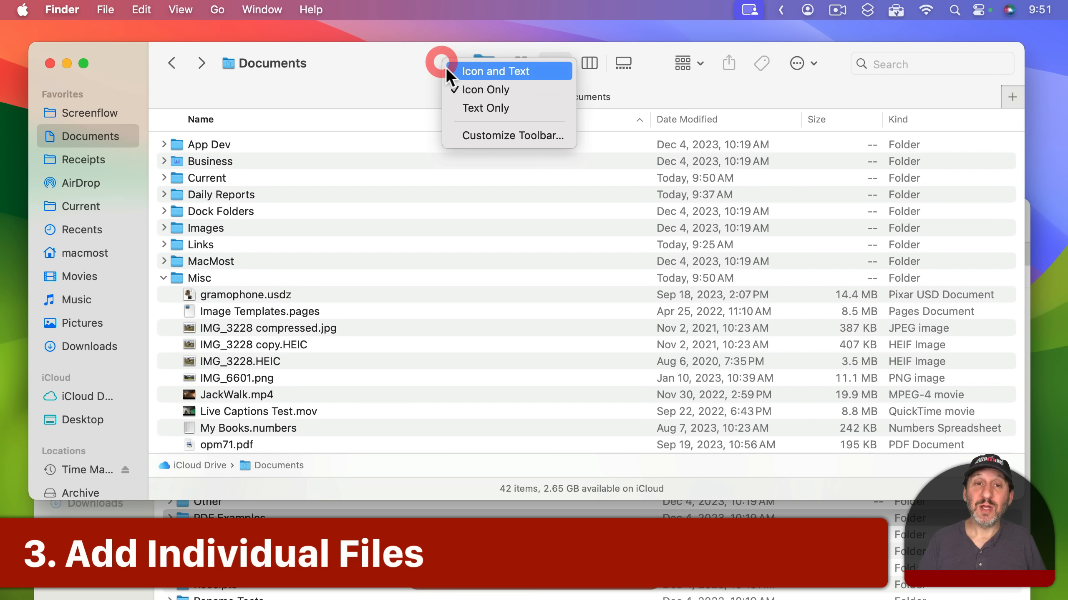
{"action": "left_click", "coordinate": [472, 132]}
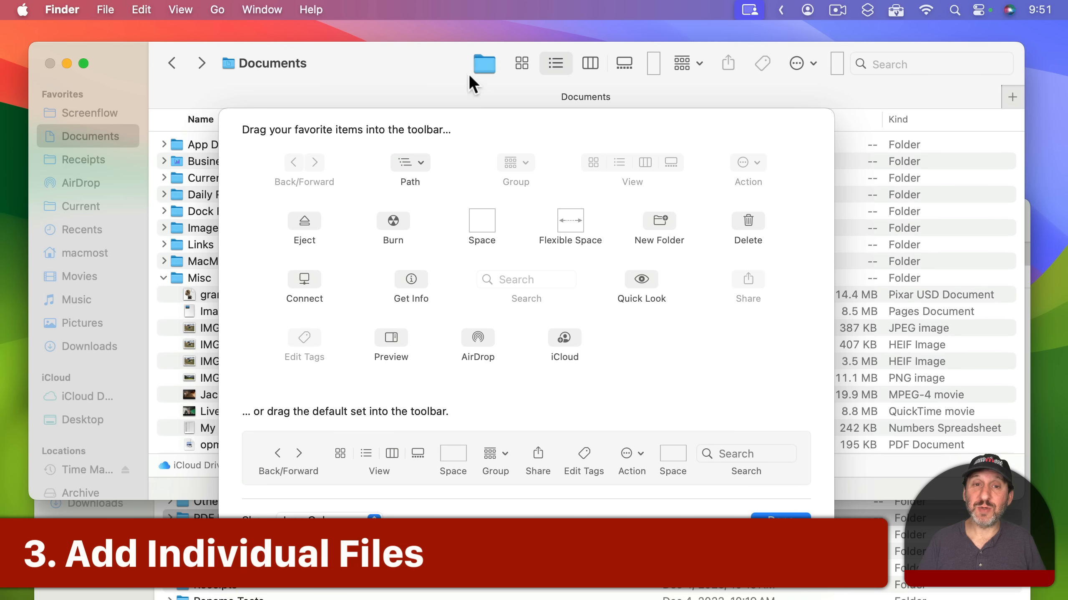
{"action": "left_click_drag", "start_coordinate": [486, 62], "coordinate": [450, 289]}
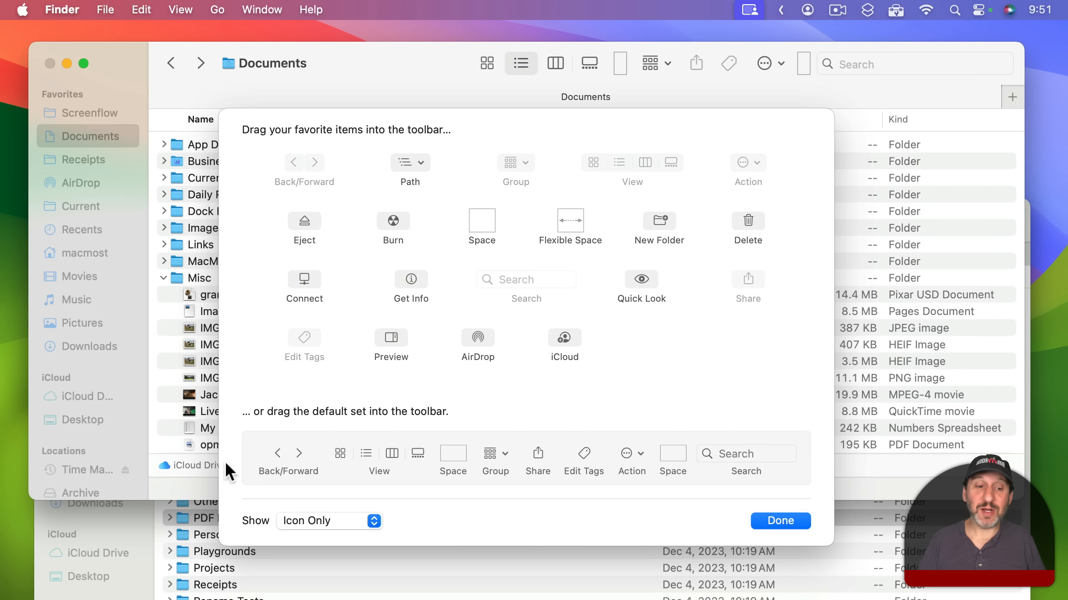
Add a plain text file from the Current folder to the first window's toolbar, before the view buttons, and open it from there.
{"action": "left_click", "coordinate": [195, 524]}
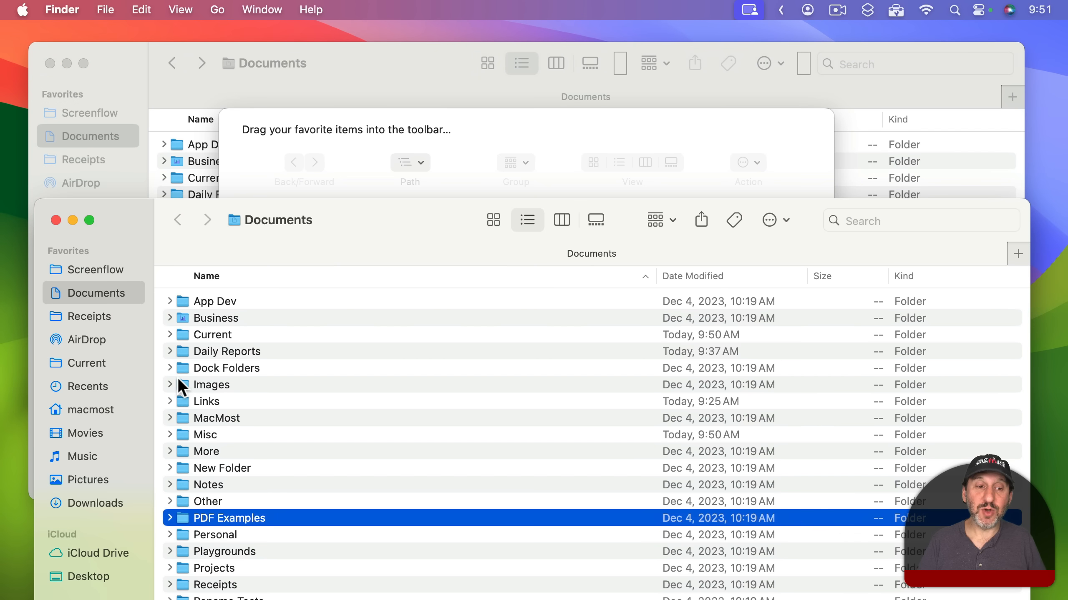
{"action": "left_click", "coordinate": [169, 334]}
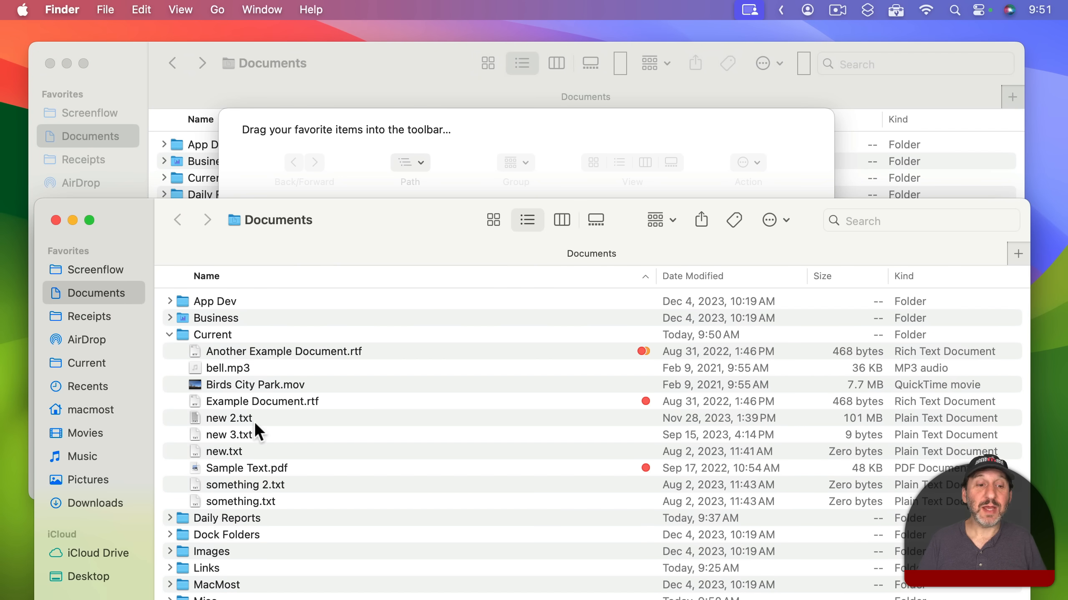
{"action": "left_click_drag", "start_coordinate": [221, 450], "coordinate": [477, 64]}
{"action": "left_click", "coordinate": [420, 78]}
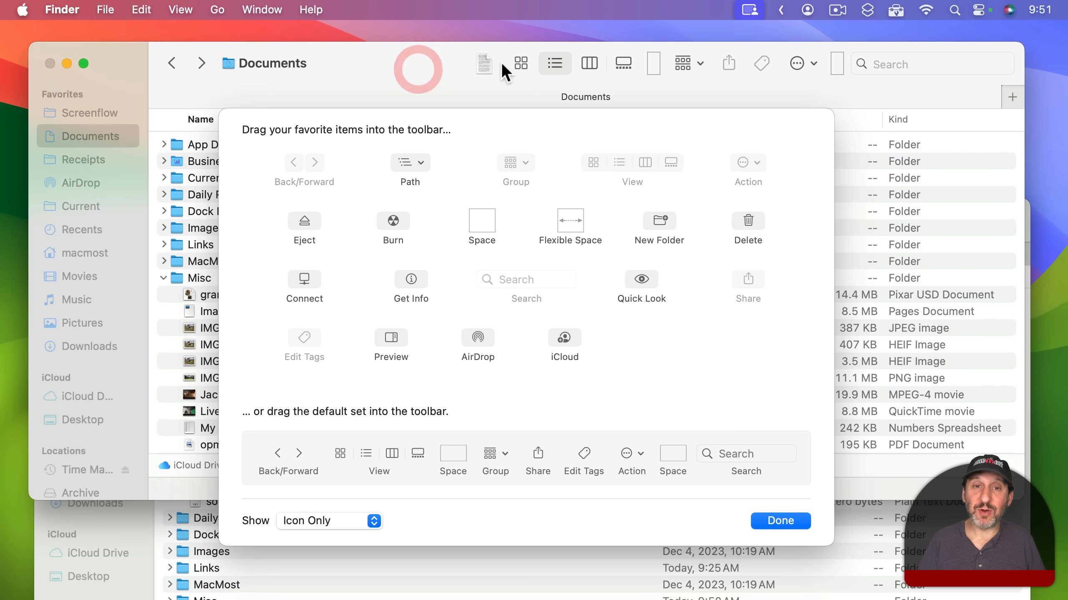
{"action": "left_click", "coordinate": [783, 521]}
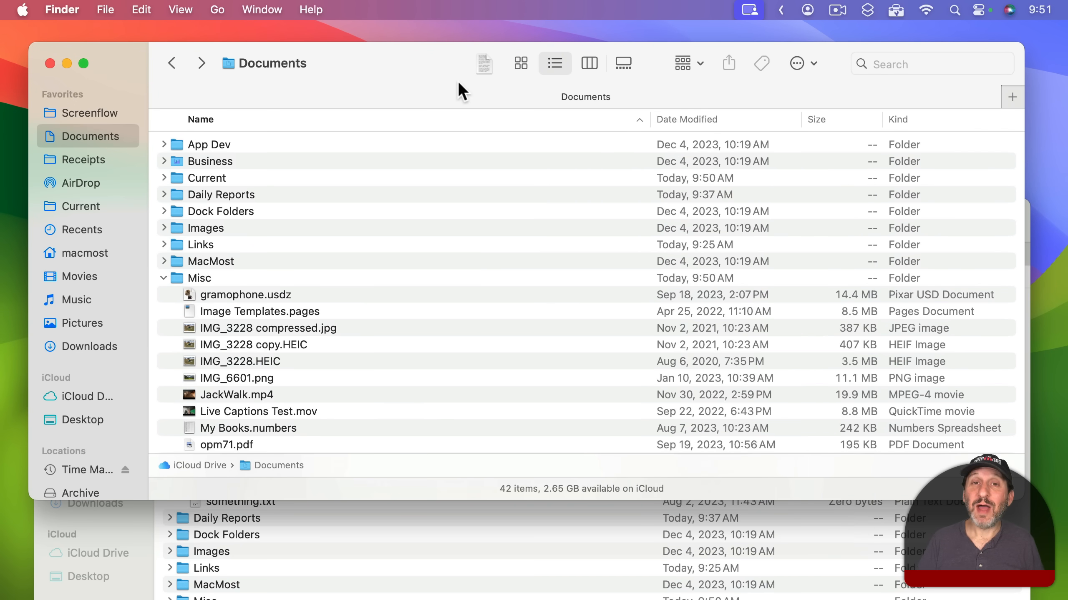
{"action": "left_click", "coordinate": [480, 69]}
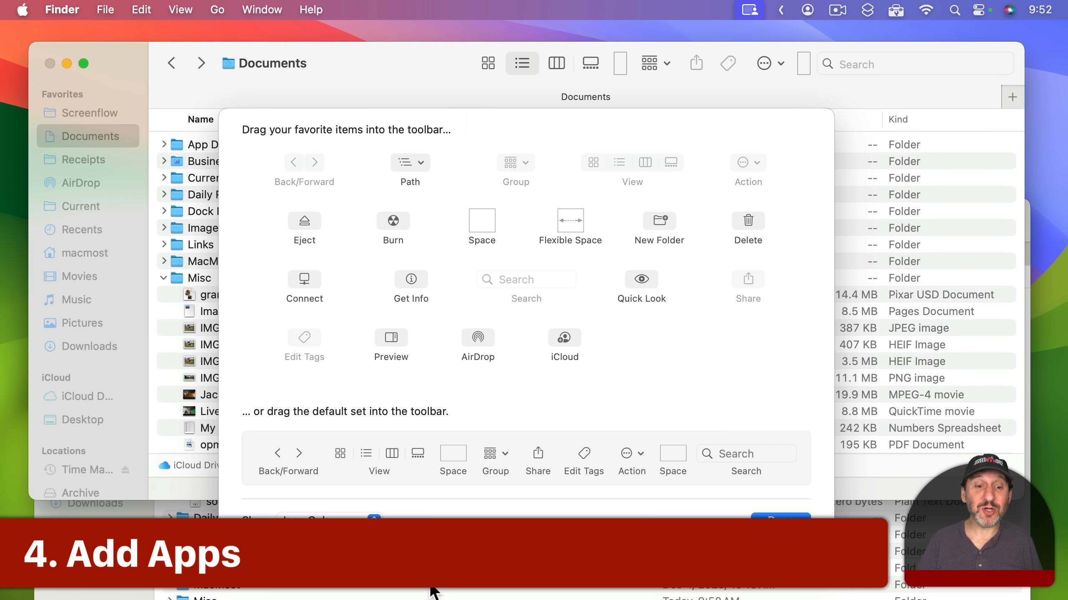
Add Pixelmator Pro.app from the Applications folder to the first window's toolbar, before the view buttons, and finish customizing.
{"action": "left_click", "coordinate": [430, 588]}
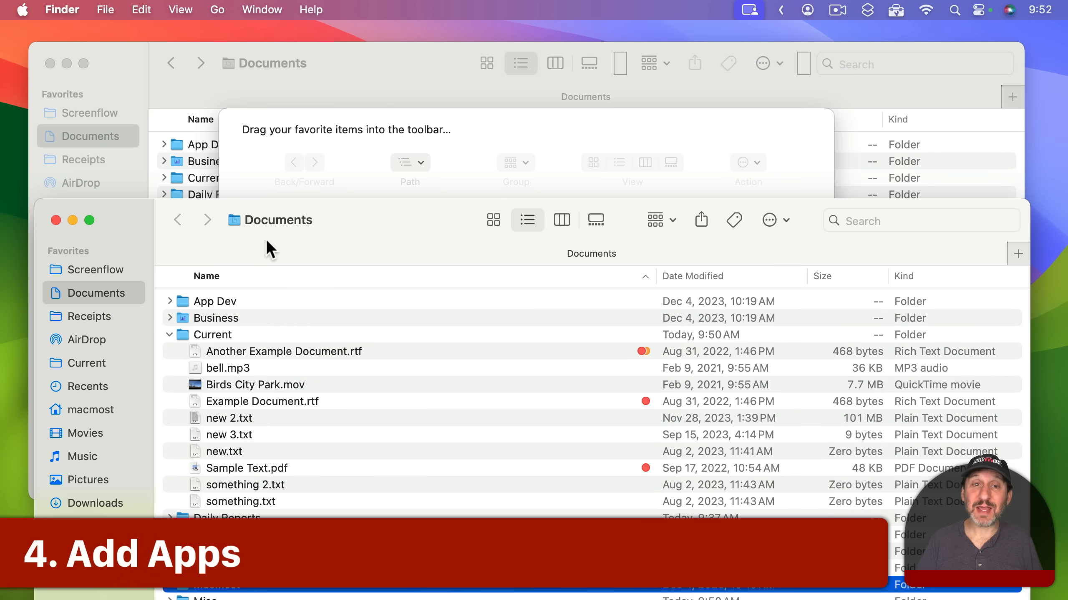
{"action": "left_click", "coordinate": [217, 9]}
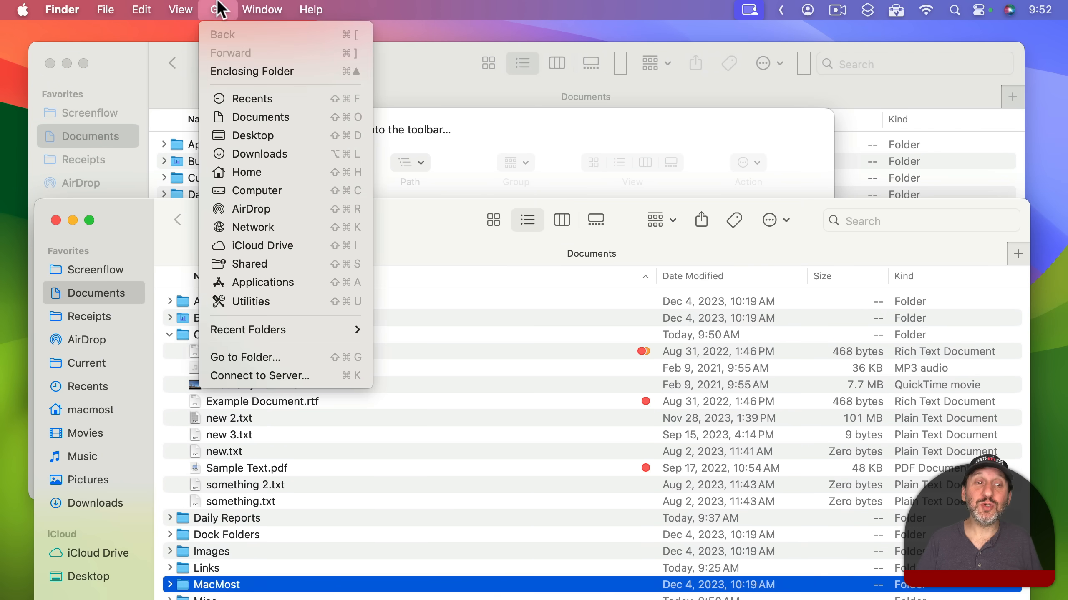
{"action": "left_click", "coordinate": [230, 283]}
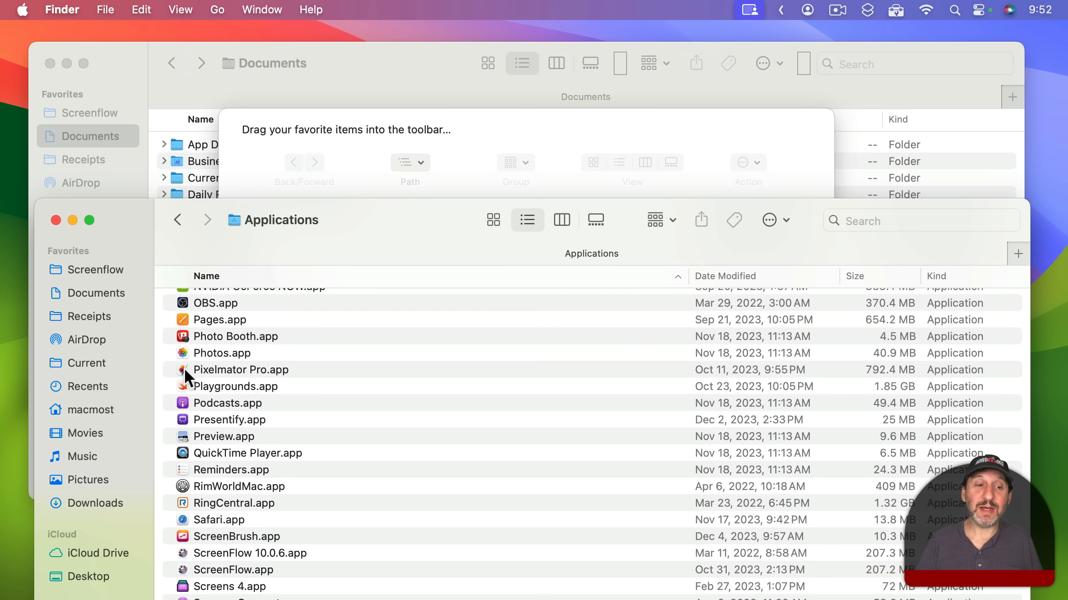
{"action": "left_click_drag", "start_coordinate": [182, 368], "coordinate": [481, 66]}
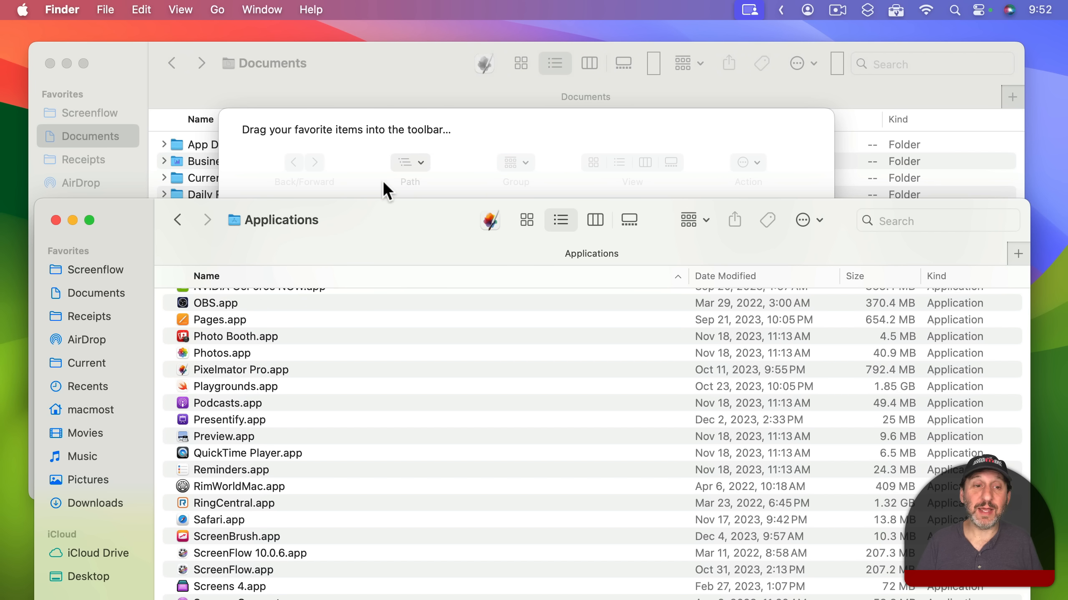
{"action": "left_click", "coordinate": [369, 85]}
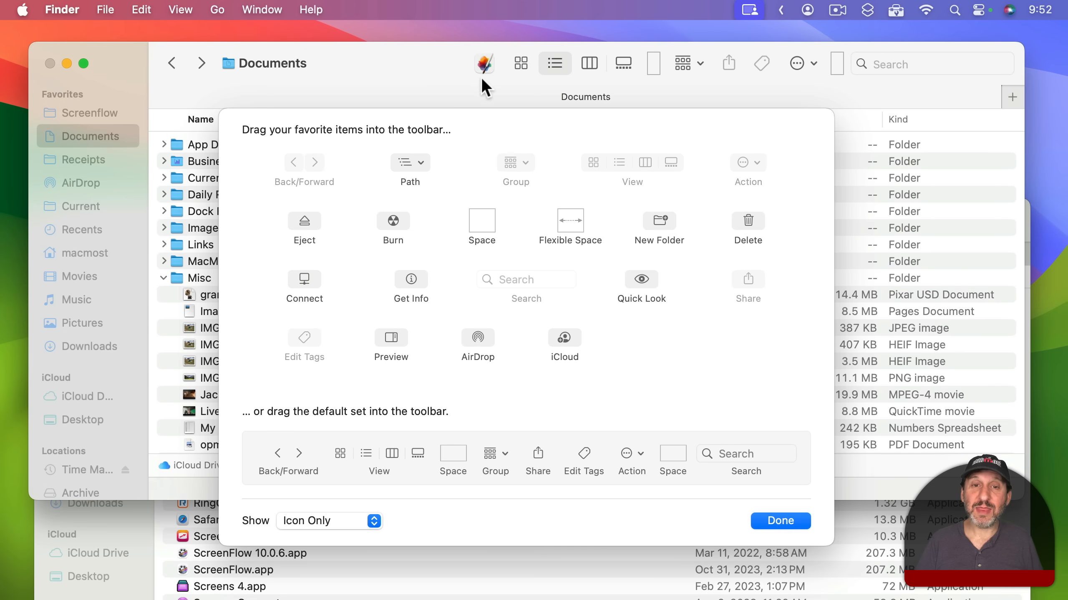
{"action": "left_click", "coordinate": [764, 518]}
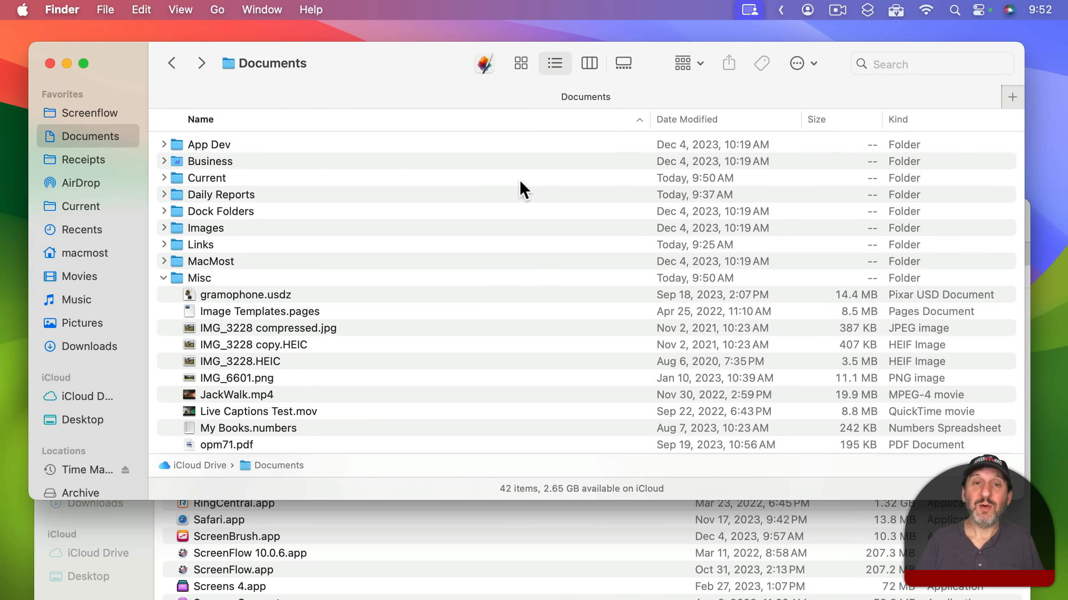
Launch Pixelmator Pro from its toolbar shortcut, return to Finder and drop IMG_6601.png from Misc onto that shortcut.
{"action": "left_click", "coordinate": [485, 64]}
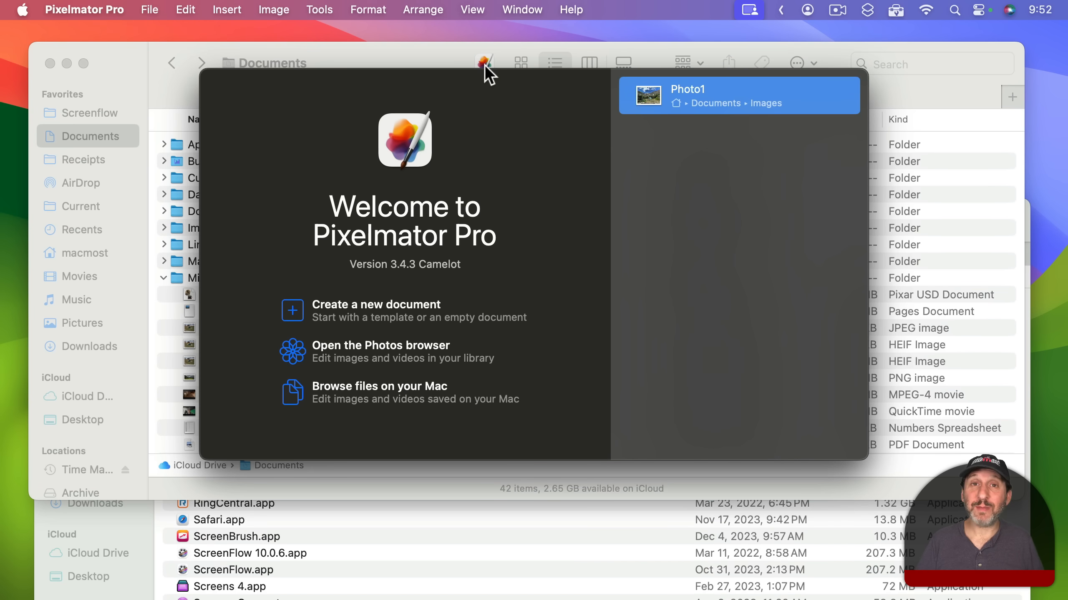
{"action": "left_click", "coordinate": [449, 61]}
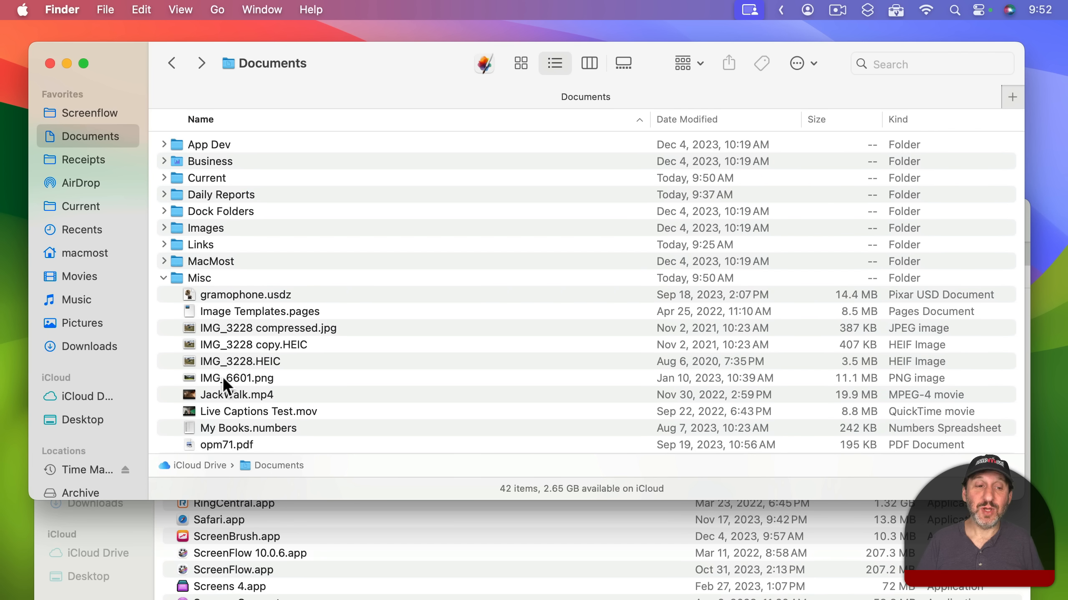
{"action": "left_click_drag", "start_coordinate": [213, 378], "coordinate": [485, 62]}
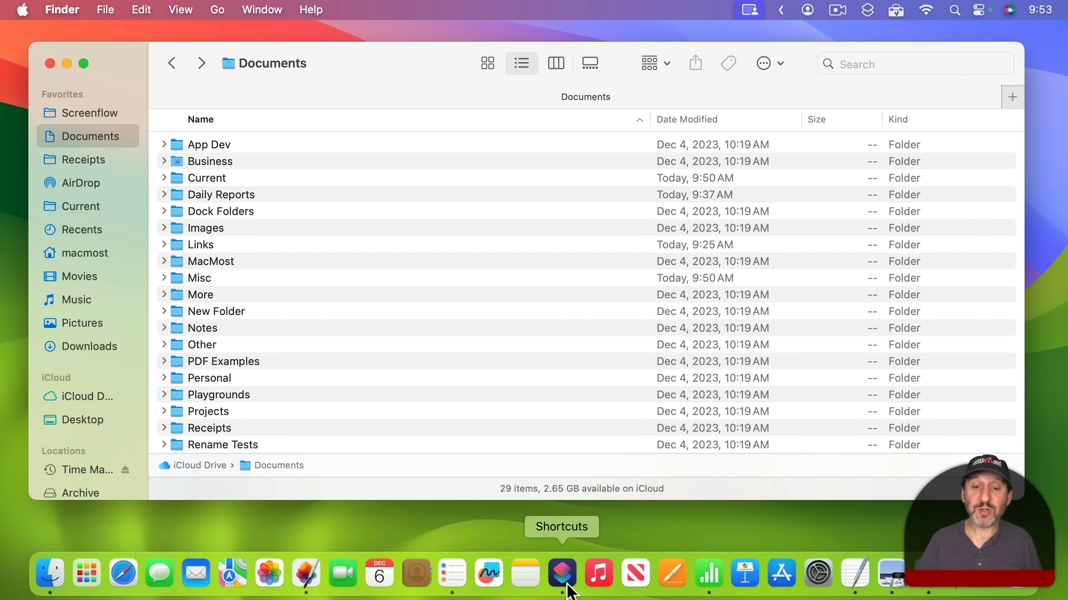
Switch to Shortcuts, open the Center Current Window shortcut from the MacMost folder and search the available actions for "windows".
{"action": "left_click", "coordinate": [561, 583]}
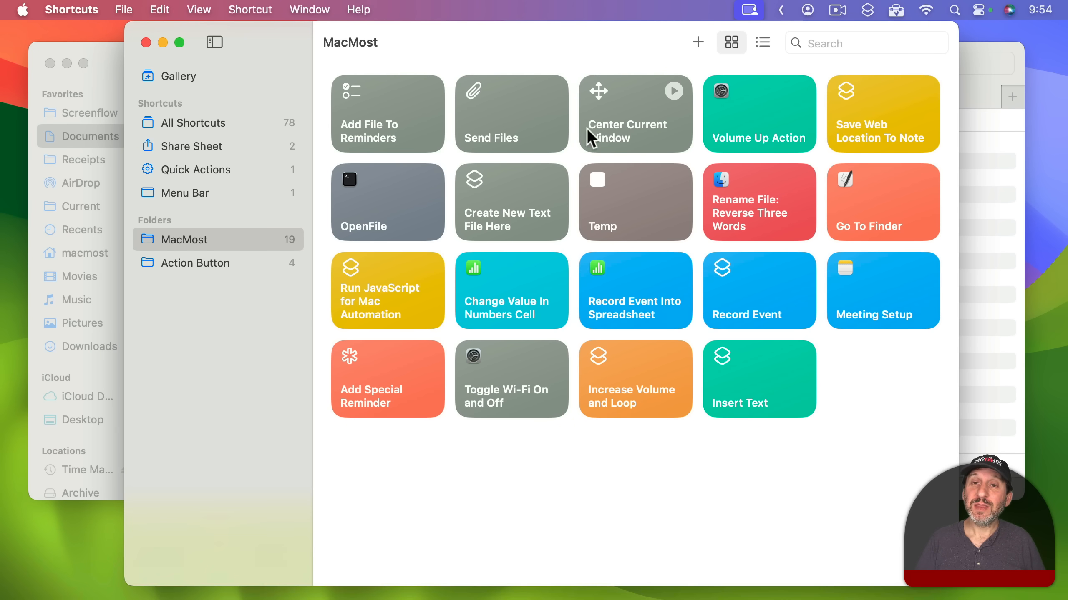
{"action": "double_click", "coordinate": [619, 118]}
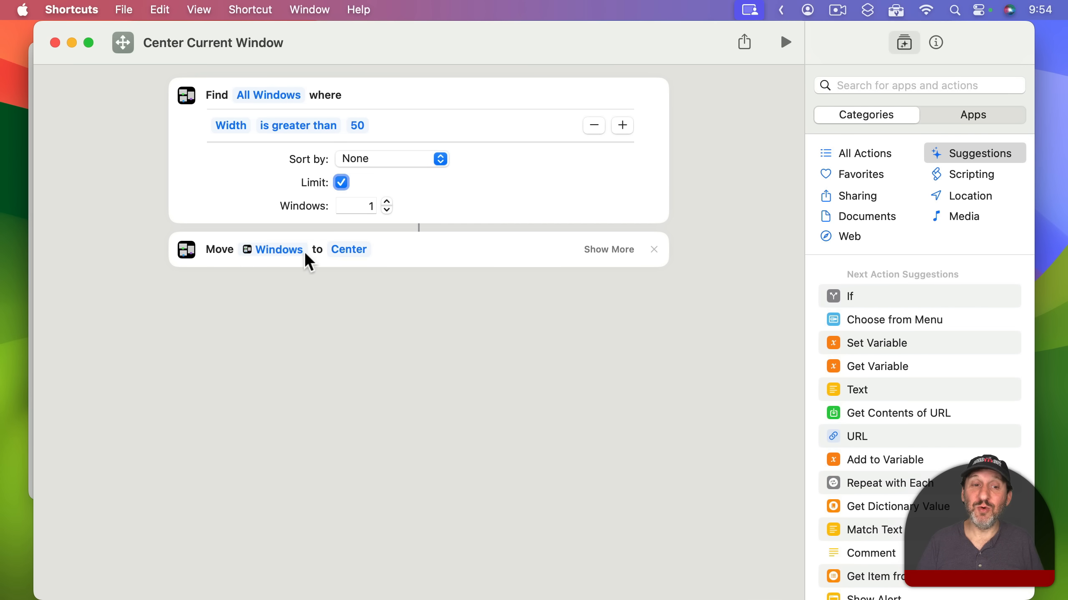
{"action": "left_click", "coordinate": [853, 88]}
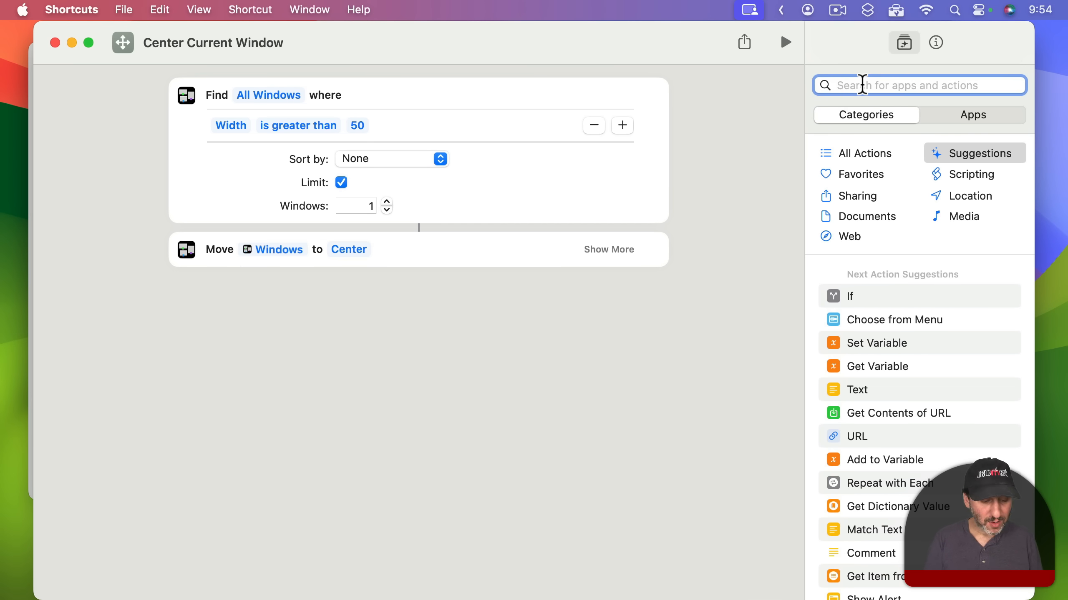
{"action": "type", "text": "windows"}
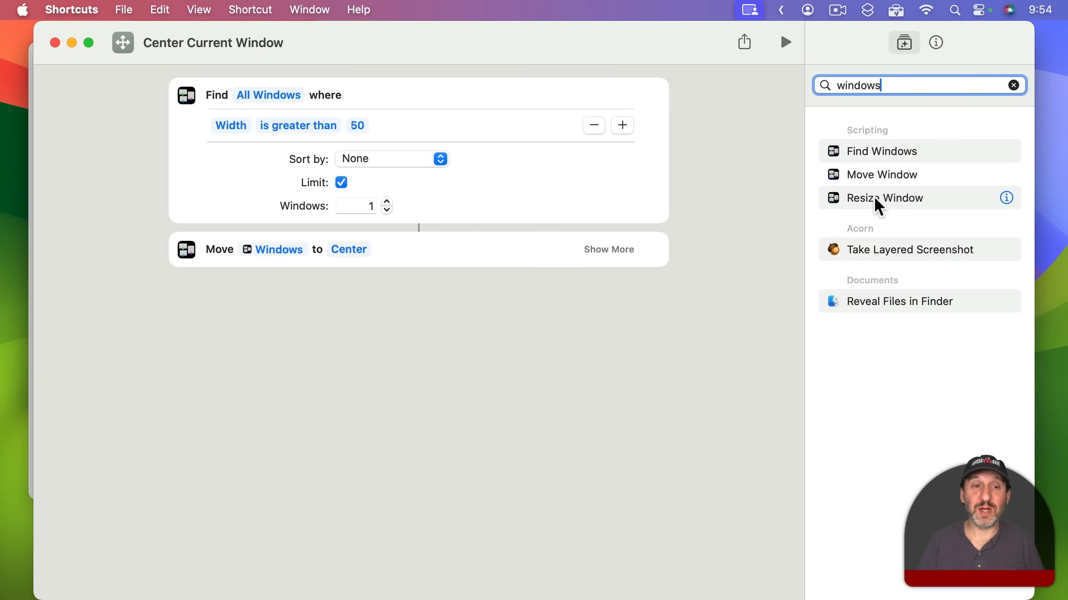
{"action": "left_click", "coordinate": [519, 370]}
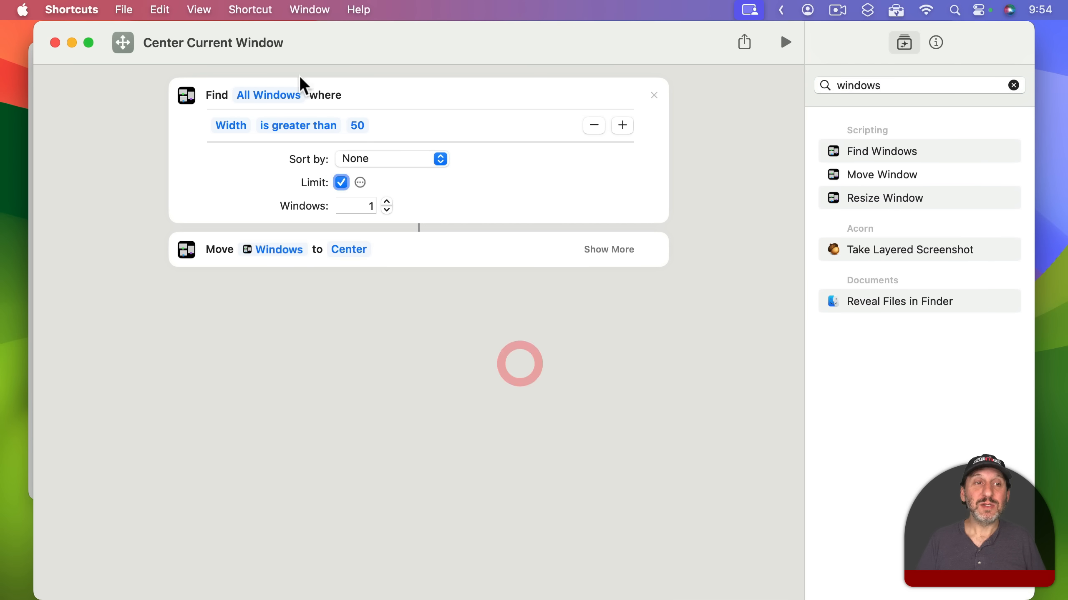
Review the icon options and name of the Center Current Window shortcut and add the shortcut to the Dock.
{"action": "left_click", "coordinate": [124, 48]}
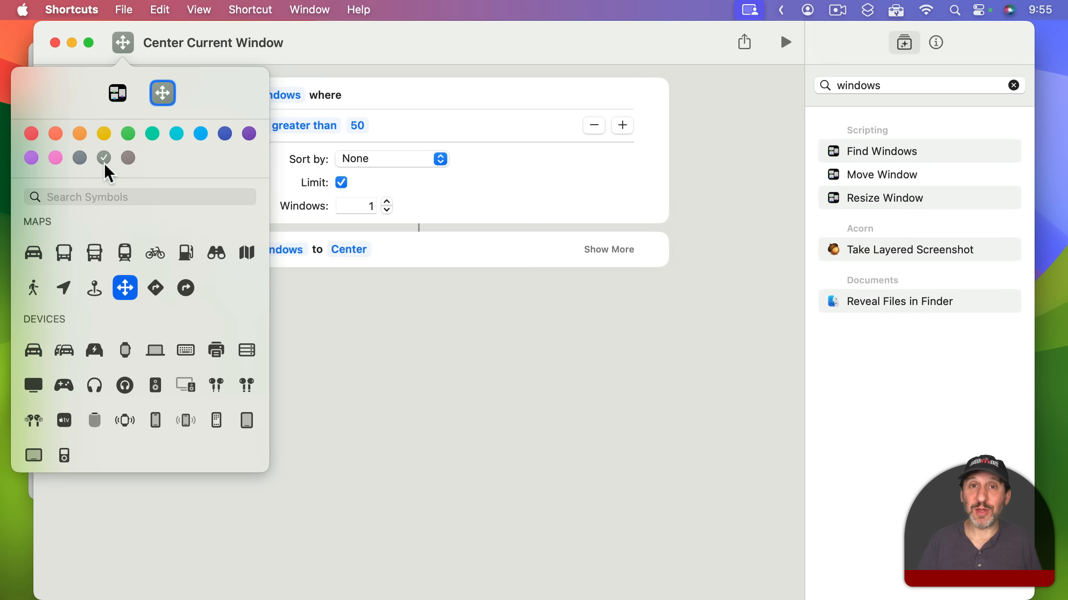
{"action": "left_click", "coordinate": [288, 43]}
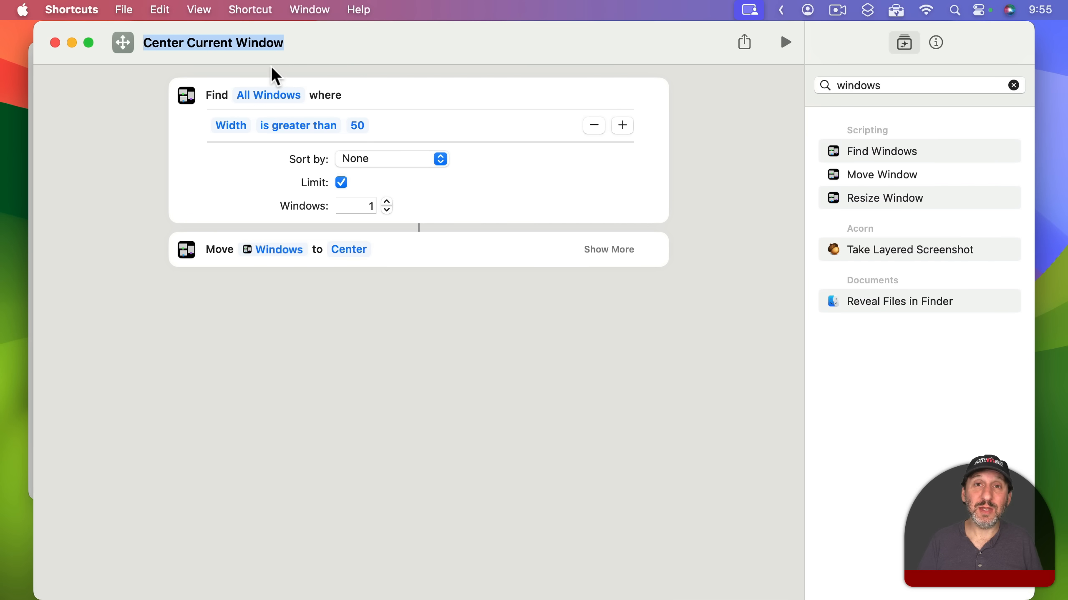
{"action": "left_click", "coordinate": [120, 10]}
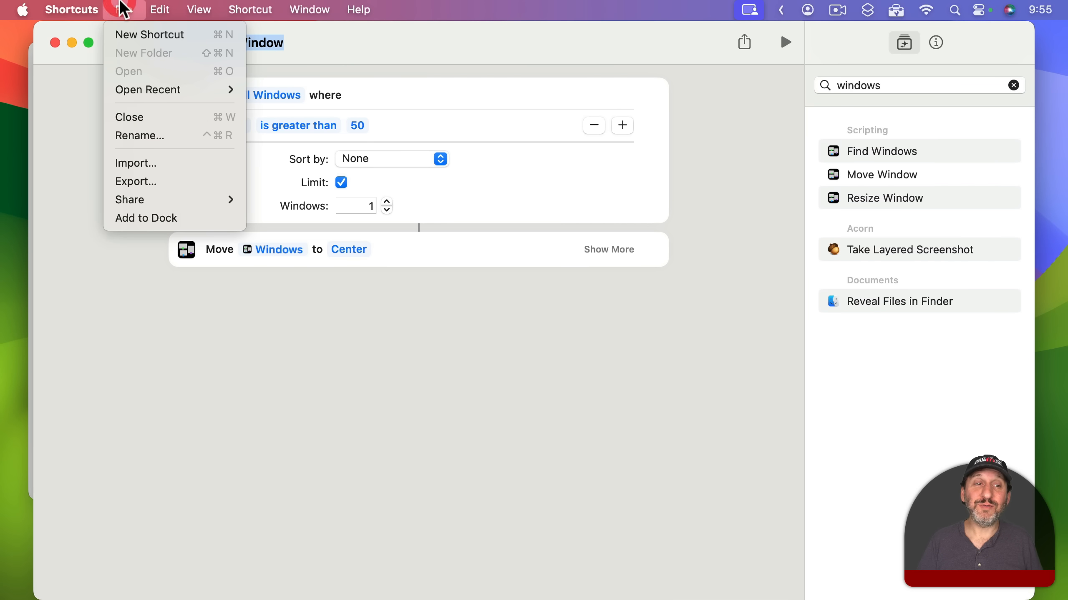
{"action": "left_click", "coordinate": [153, 220]}
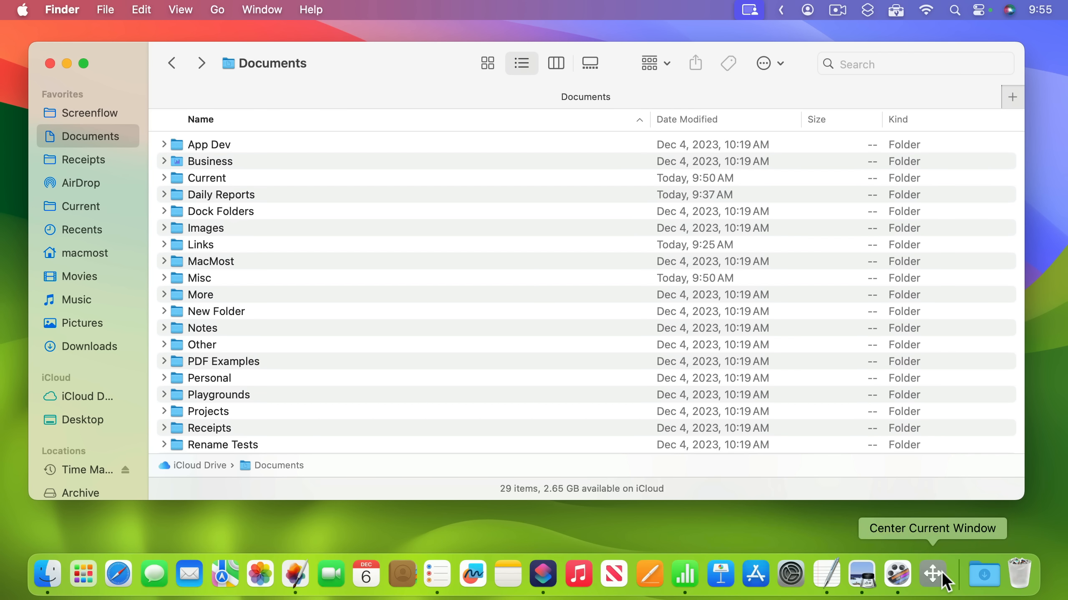
Pull the Center Current Window icon out of the Dock and select Center Current Window.app in the home folder's Applications folder.
{"action": "left_click_drag", "start_coordinate": [934, 575], "coordinate": [919, 123]}
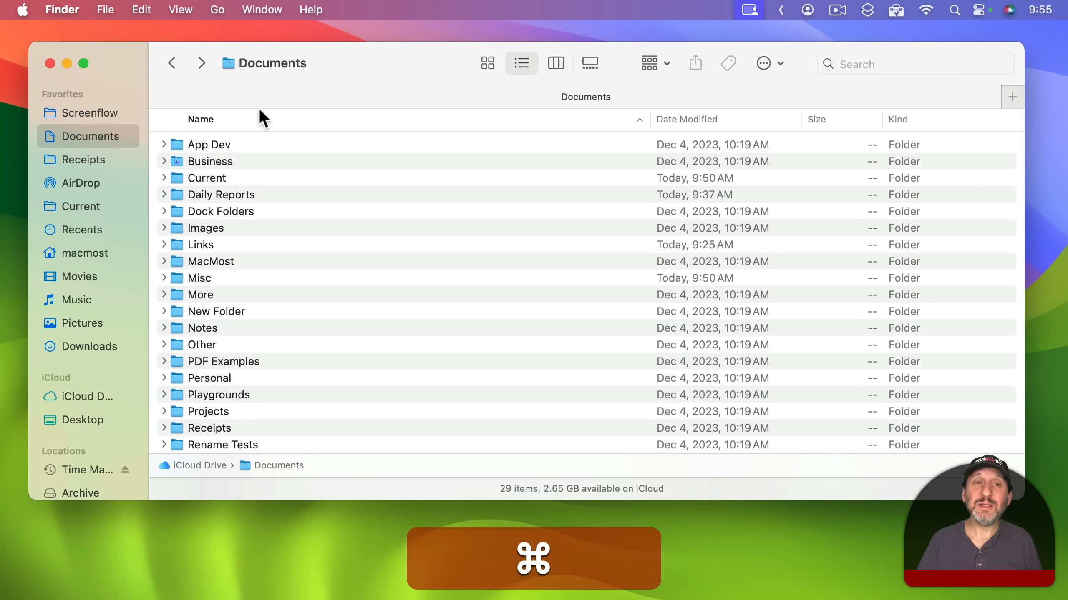
{"action": "left_click", "coordinate": [217, 8]}
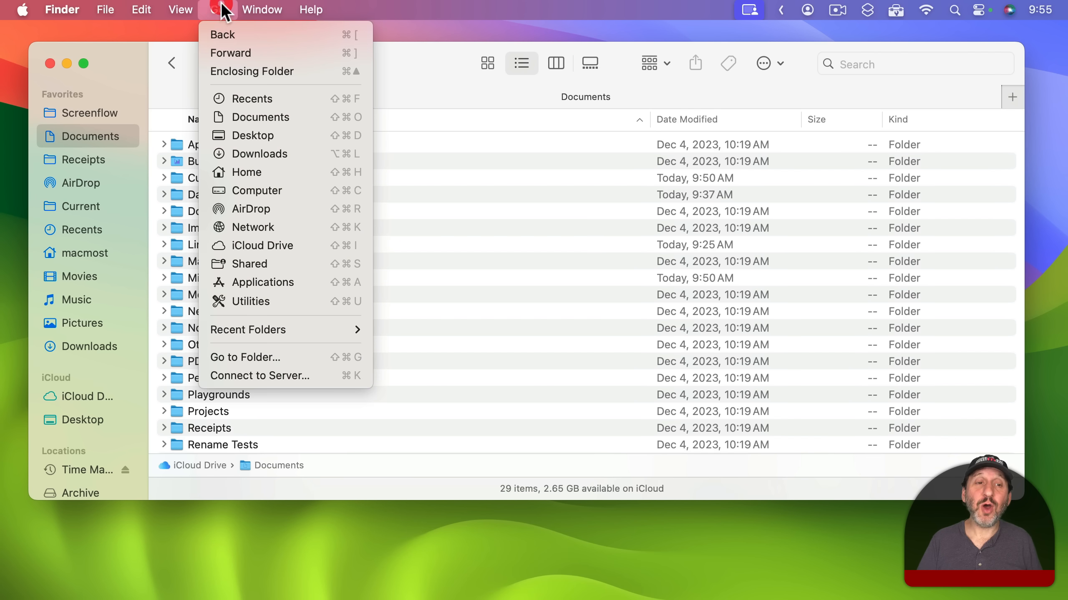
{"action": "left_click", "coordinate": [255, 172]}
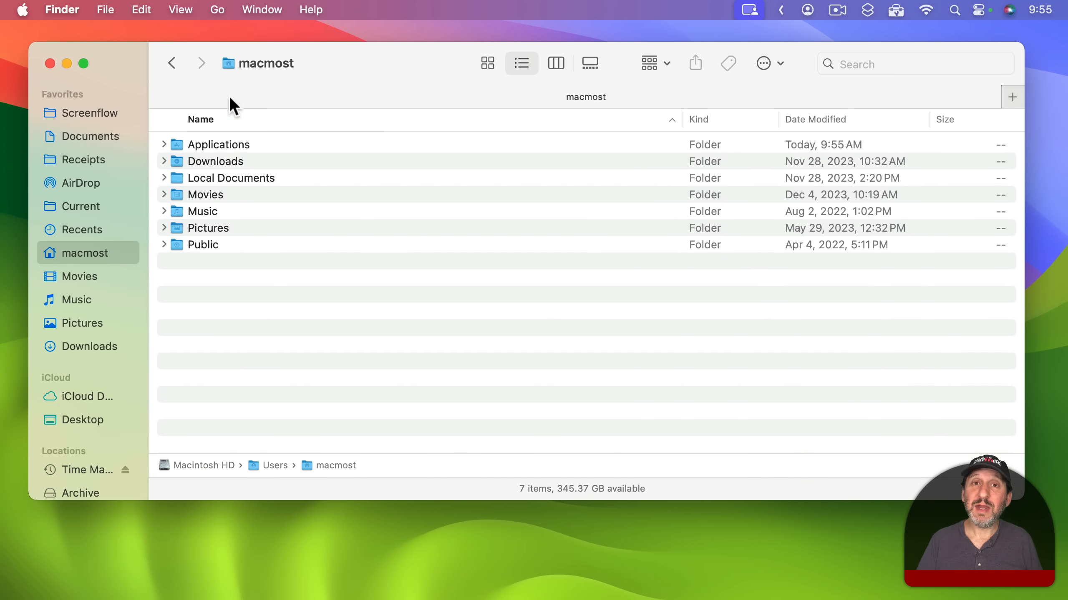
{"action": "double_click", "coordinate": [206, 143]}
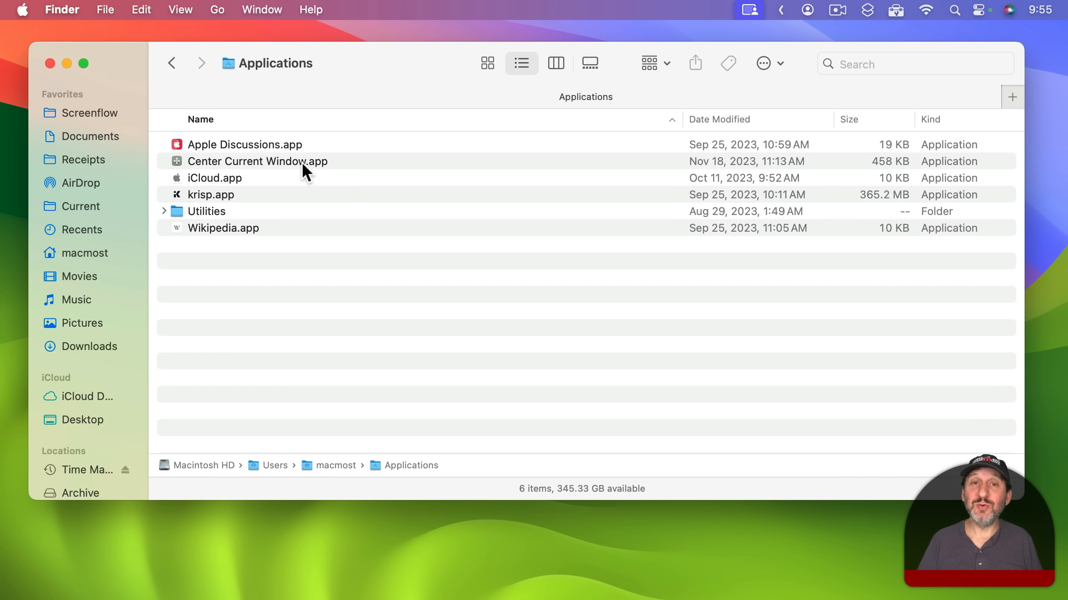
{"action": "left_click", "coordinate": [198, 164]}
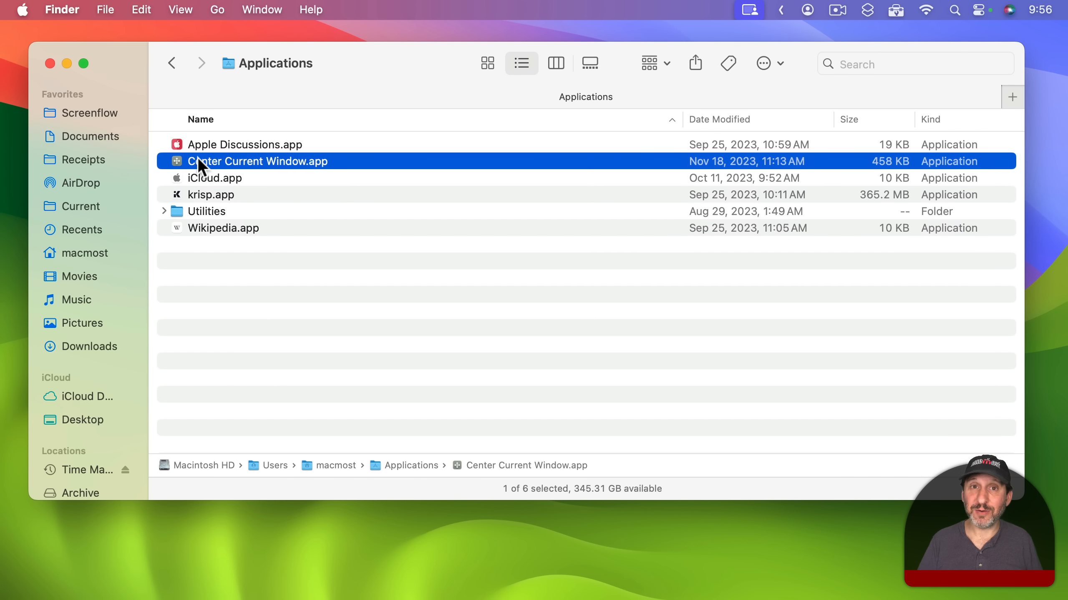
Open a new Finder window, start customizing its toolbar, and add Center Current Window.app from the Applications window before the view buttons.
{"action": "left_click", "coordinate": [105, 9]}
{"action": "left_click", "coordinate": [105, 37]}
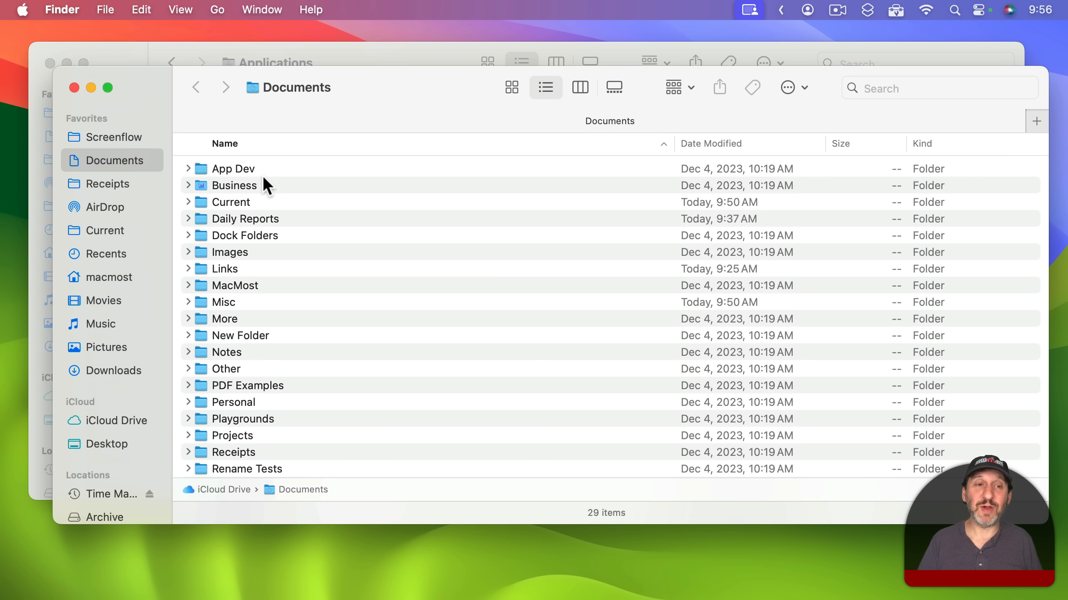
{"action": "right_click", "coordinate": [456, 84]}
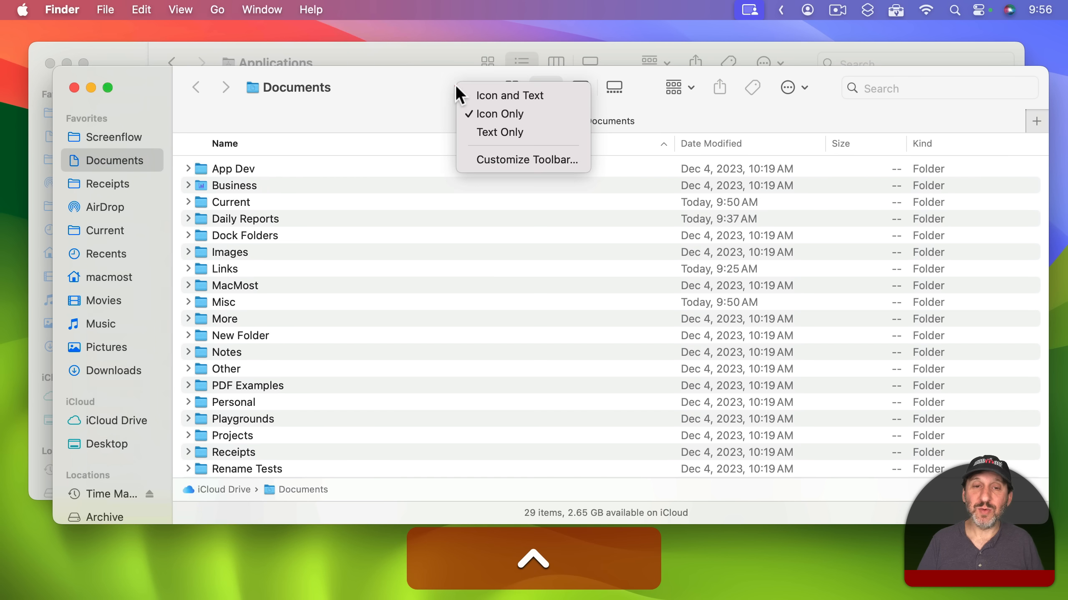
{"action": "left_click", "coordinate": [488, 159]}
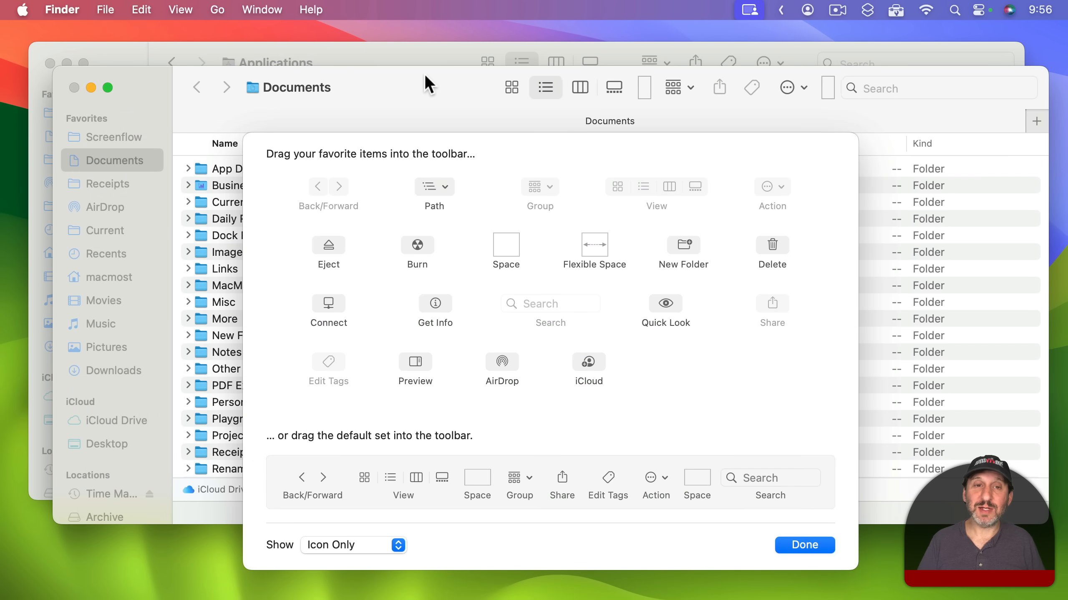
{"action": "left_click_drag", "start_coordinate": [423, 76], "coordinate": [389, 213]}
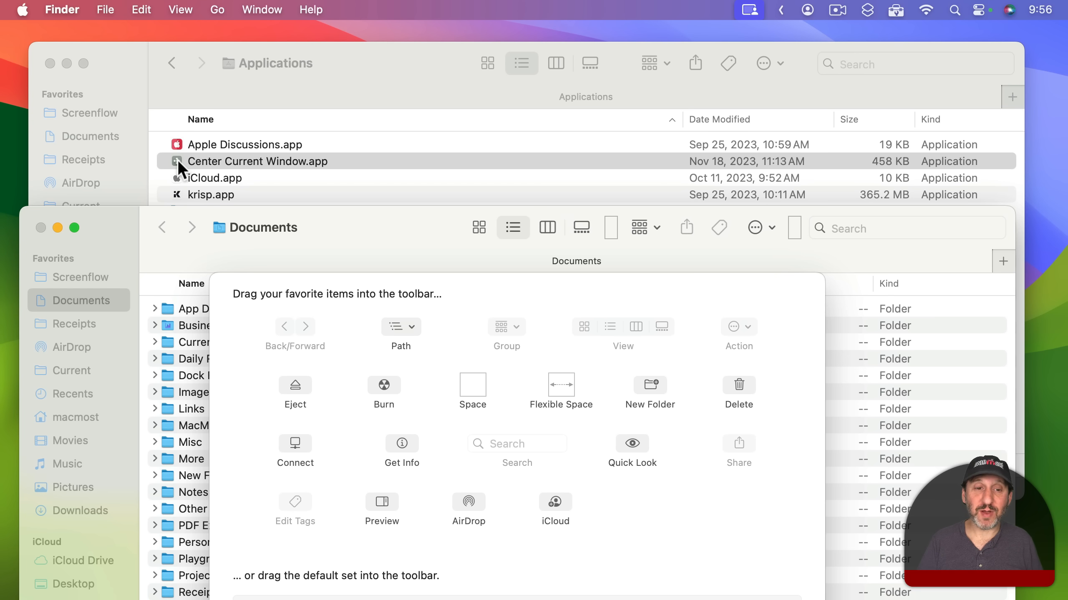
{"action": "left_click_drag", "start_coordinate": [179, 159], "coordinate": [477, 232]}
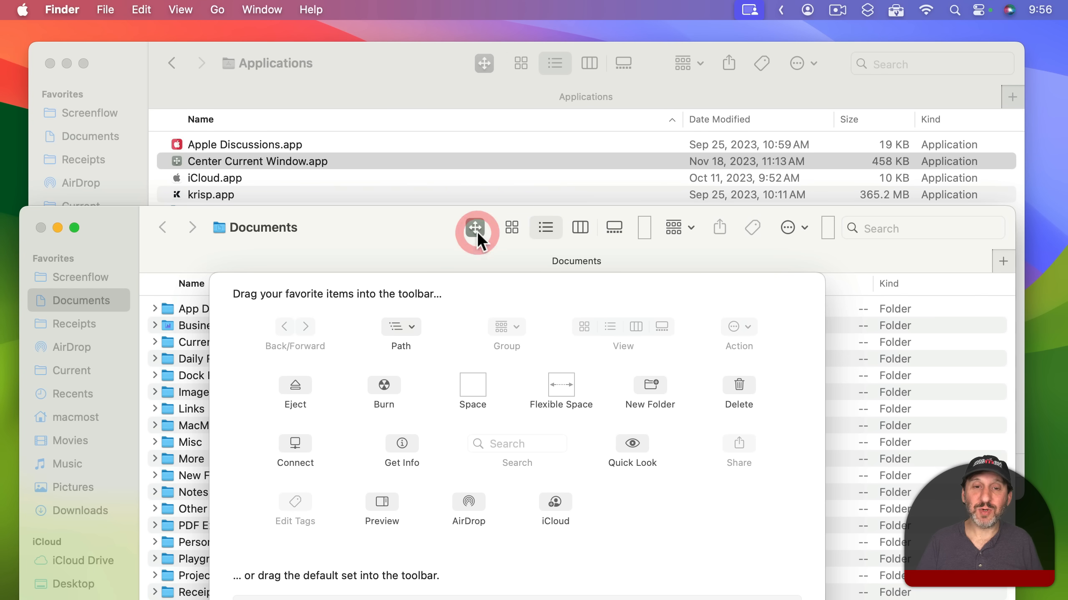
{"action": "left_click_drag", "start_coordinate": [369, 212], "coordinate": [367, 53]}
{"action": "left_click", "coordinate": [766, 529]}
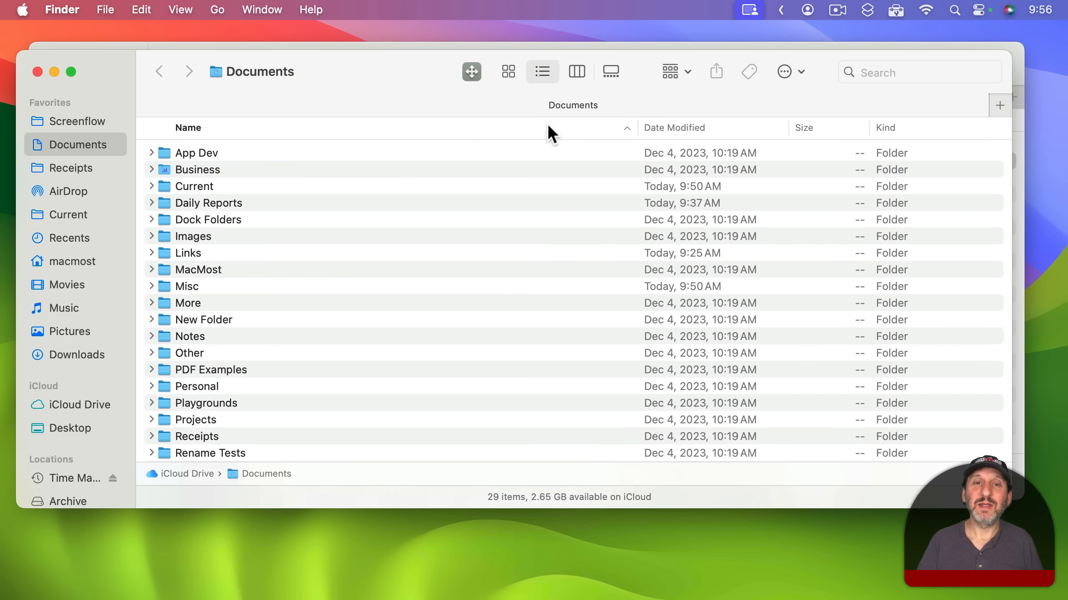
Test the Center Current Window toolbar shortcut on the Documents window, including after moving the window off-center.
{"action": "left_click", "coordinate": [472, 70]}
{"action": "key", "text": "super+n"}
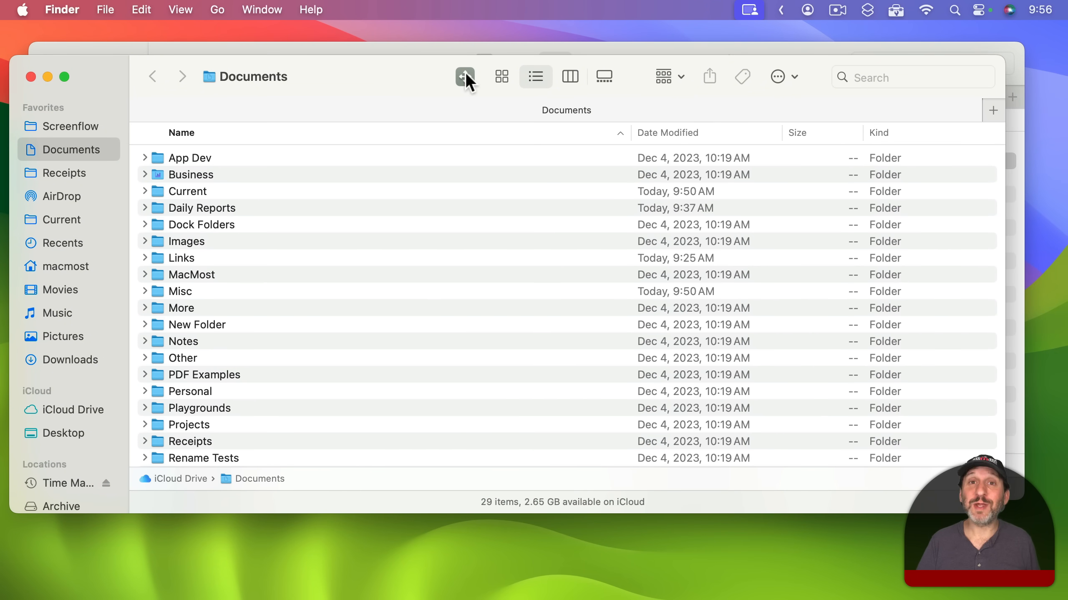
{"action": "left_click", "coordinate": [465, 71]}
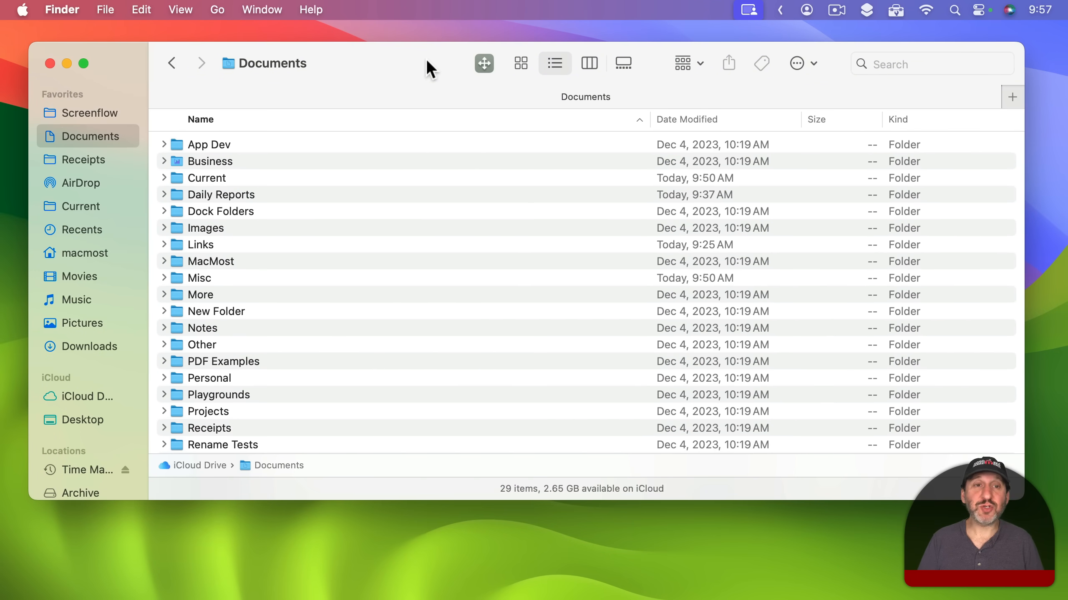
{"action": "left_click_drag", "start_coordinate": [425, 58], "coordinate": [375, 142]}
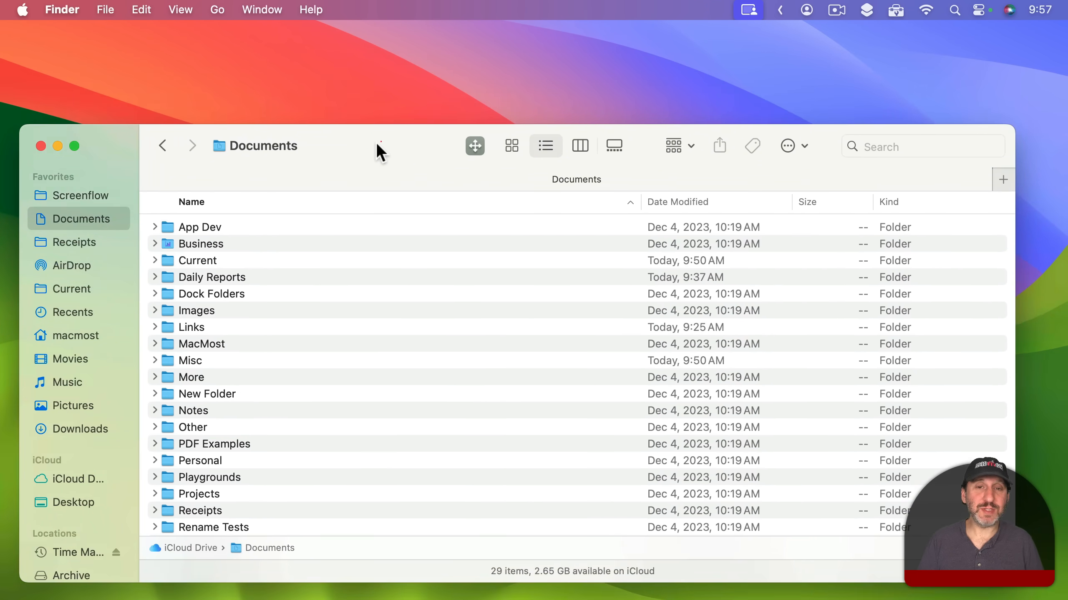
{"action": "left_click", "coordinate": [477, 149]}
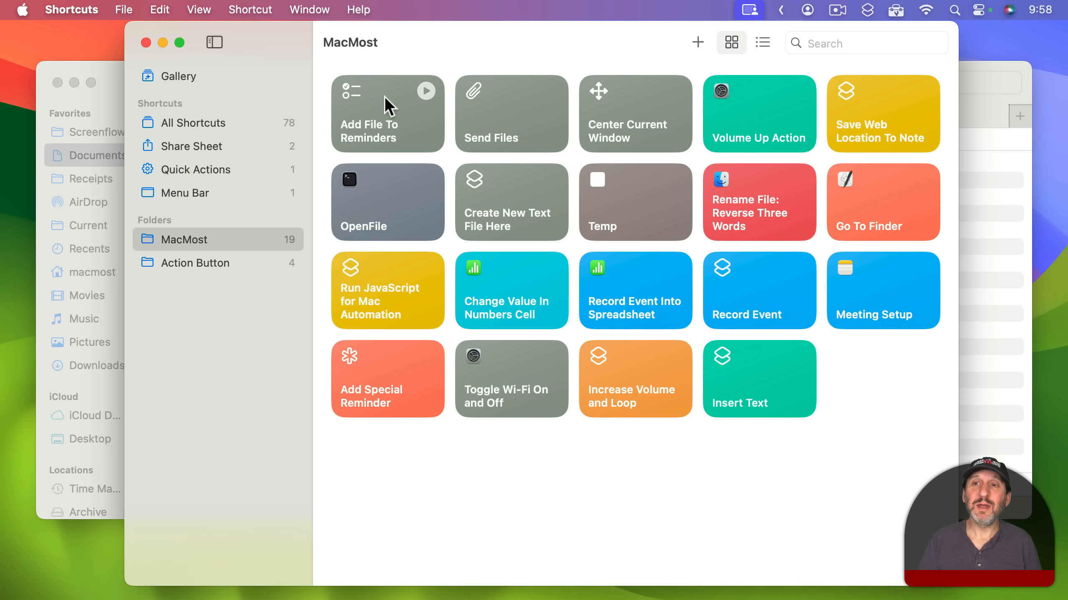
Open the Send Files shortcut, expand the options of its Send mail action and review its icon choices and name.
{"action": "double_click", "coordinate": [479, 109]}
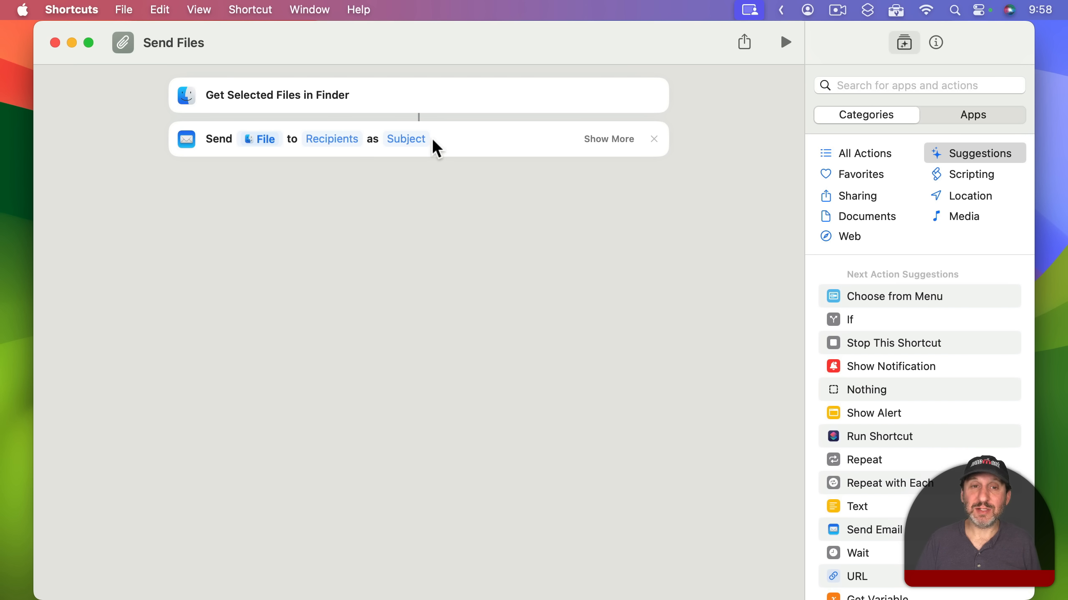
{"action": "left_click", "coordinate": [610, 140]}
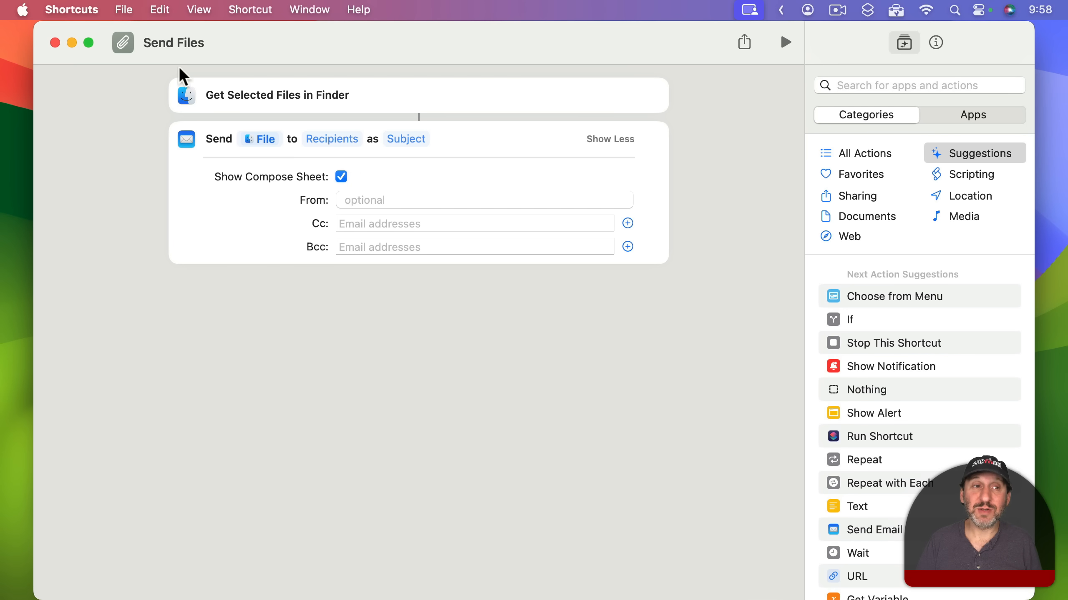
{"action": "left_click", "coordinate": [123, 45]}
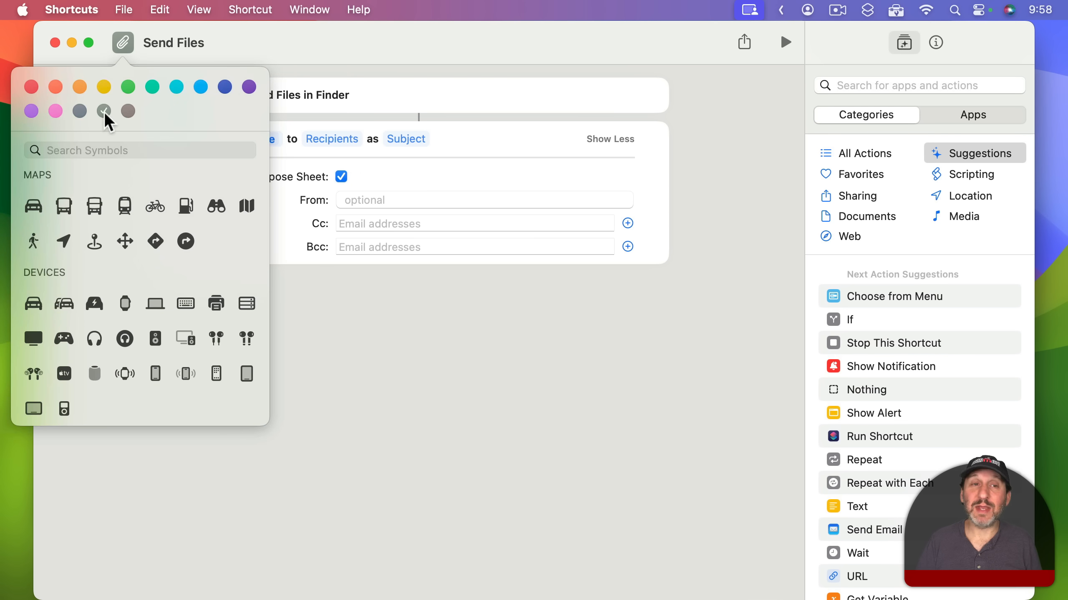
{"action": "left_click", "coordinate": [246, 42]}
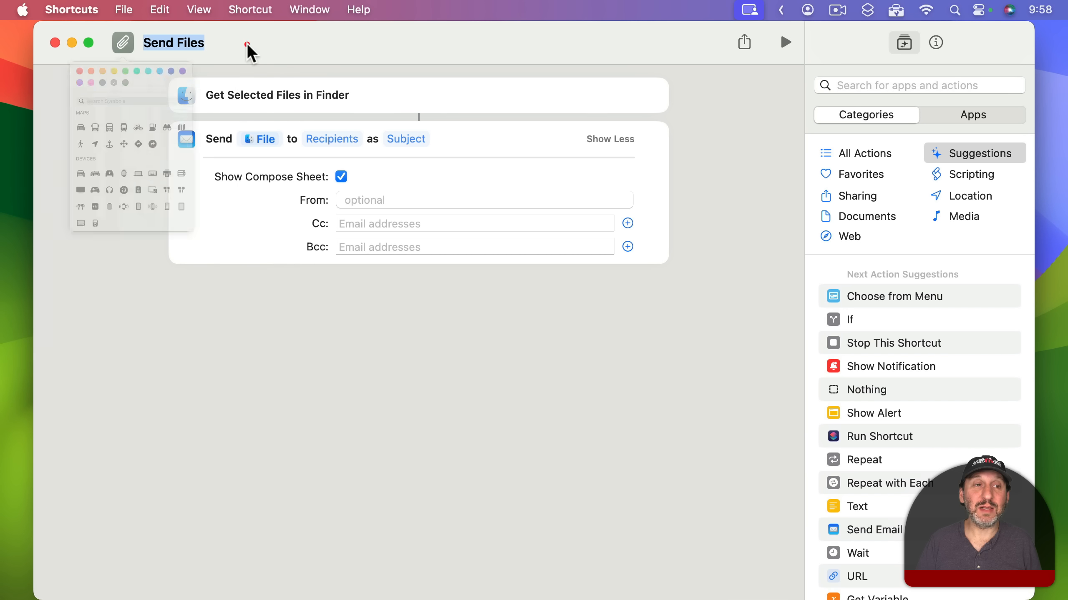
Add the Send Files shortcut to the Dock, return to Finder and pull its icon out of the Dock.
{"action": "left_click", "coordinate": [124, 9]}
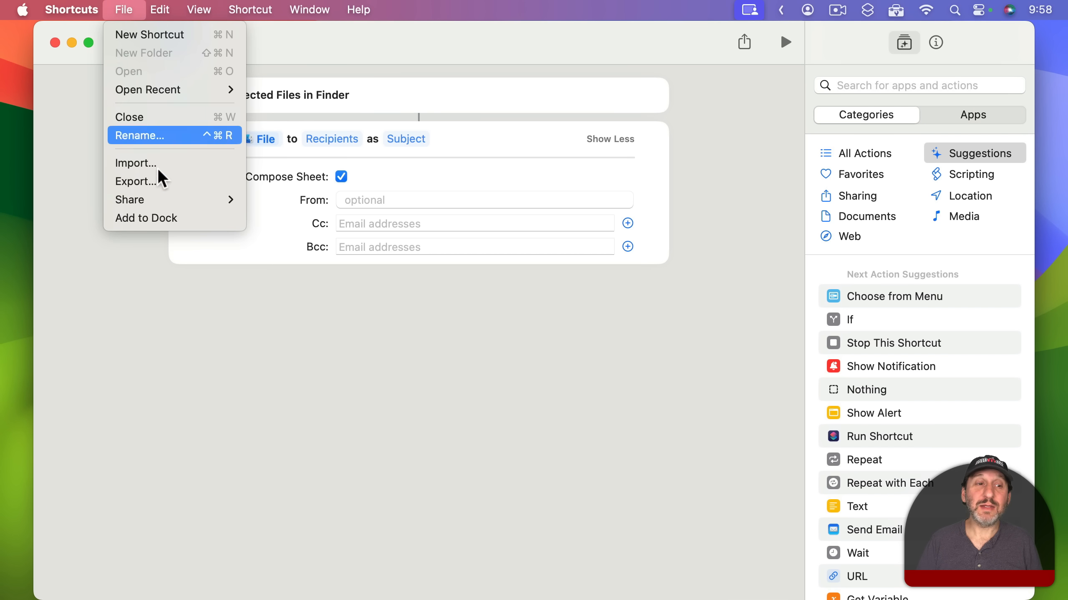
{"action": "left_click", "coordinate": [152, 215]}
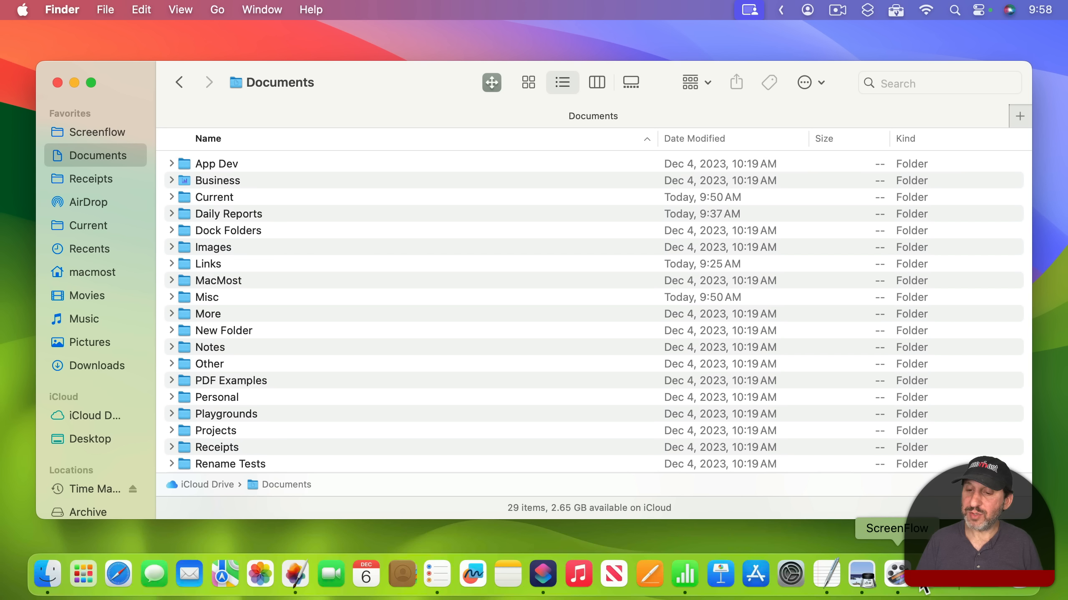
{"action": "left_click_drag", "start_coordinate": [851, 86], "coordinate": [841, 61]}
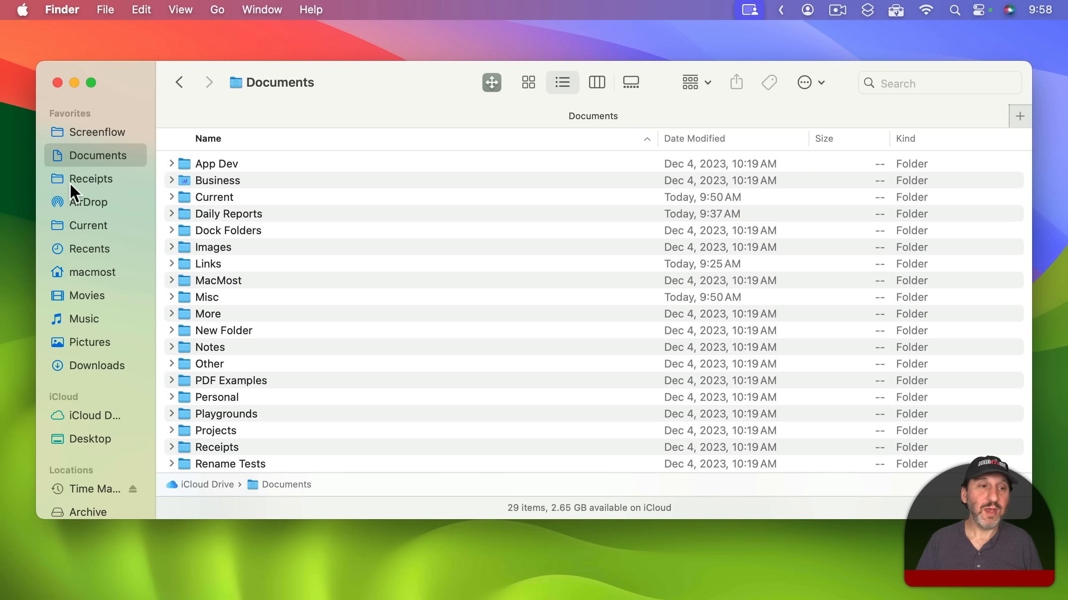
Open the Applications folder inside the home folder to locate Send Files.app.
{"action": "left_click", "coordinate": [218, 10]}
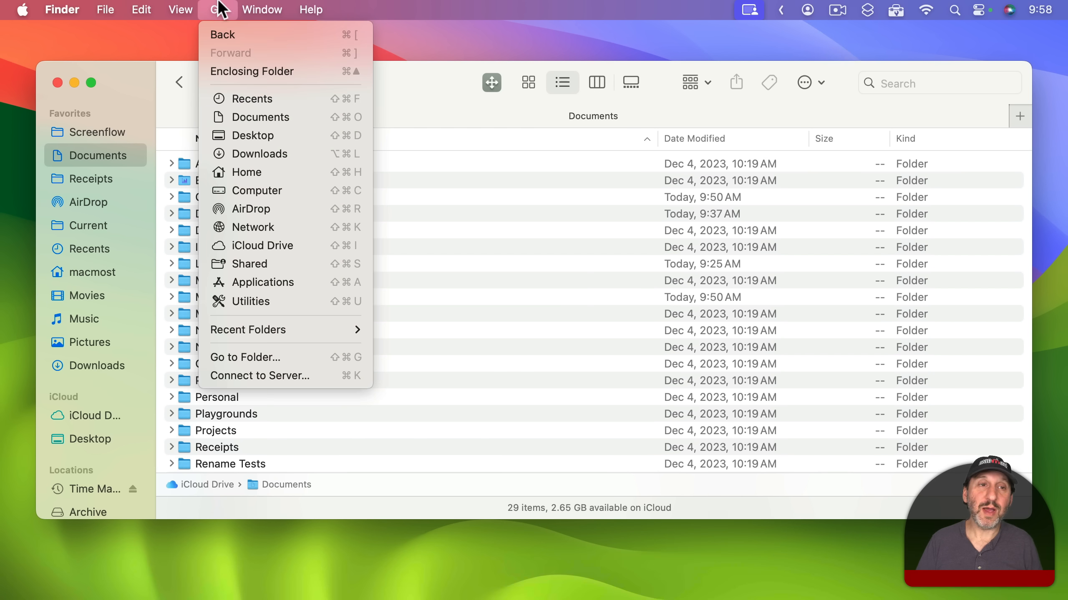
{"action": "left_click", "coordinate": [255, 170]}
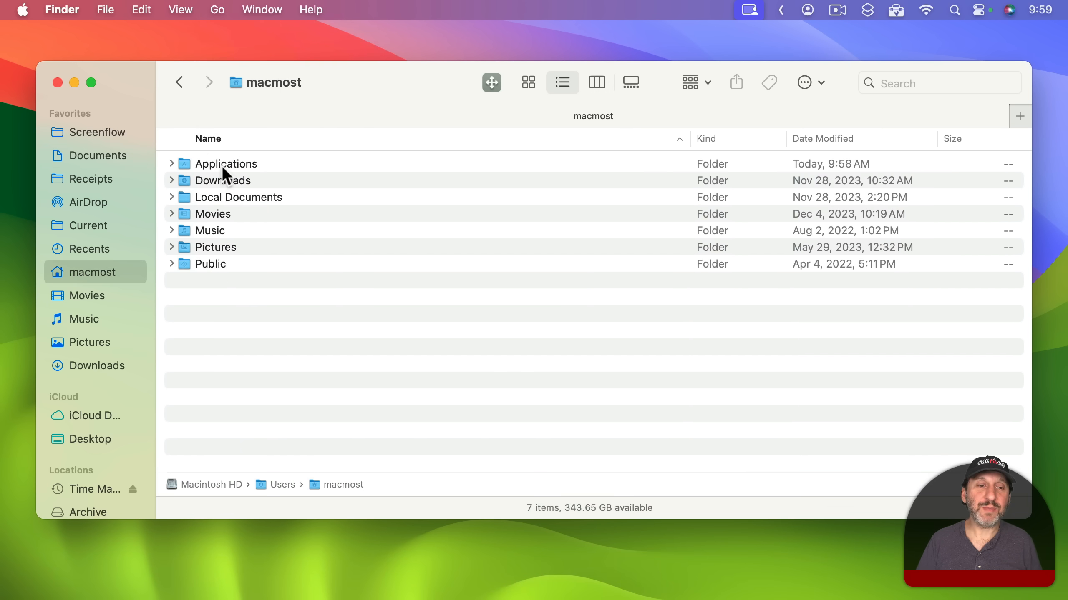
{"action": "double_click", "coordinate": [222, 164]}
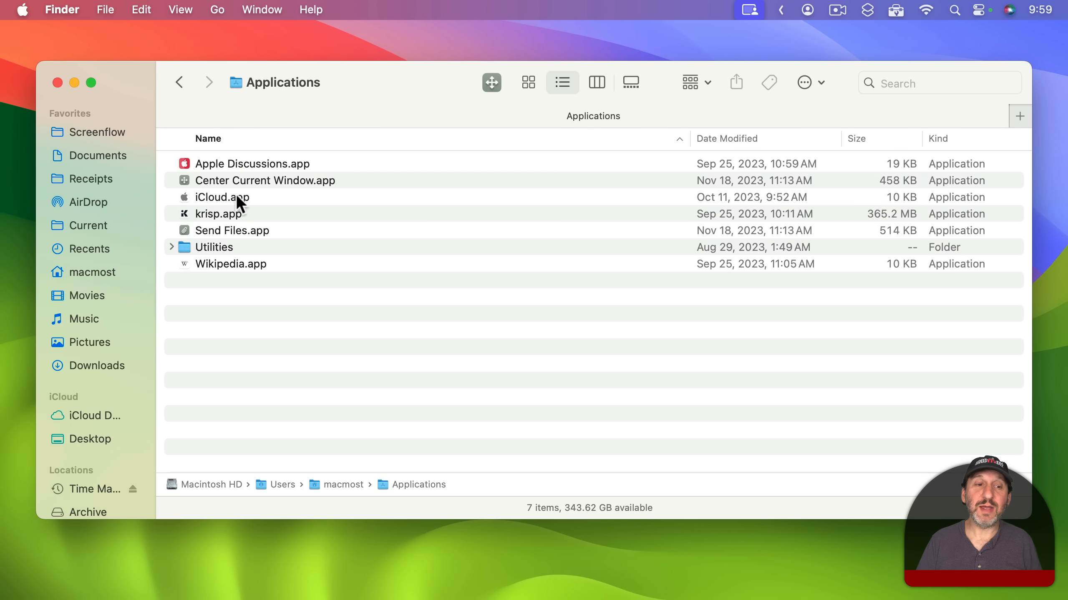
Customize the toolbar in a new Finder window, replacing the Center Current Window icon with Send Files.app.
{"action": "left_click", "coordinate": [110, 10]}
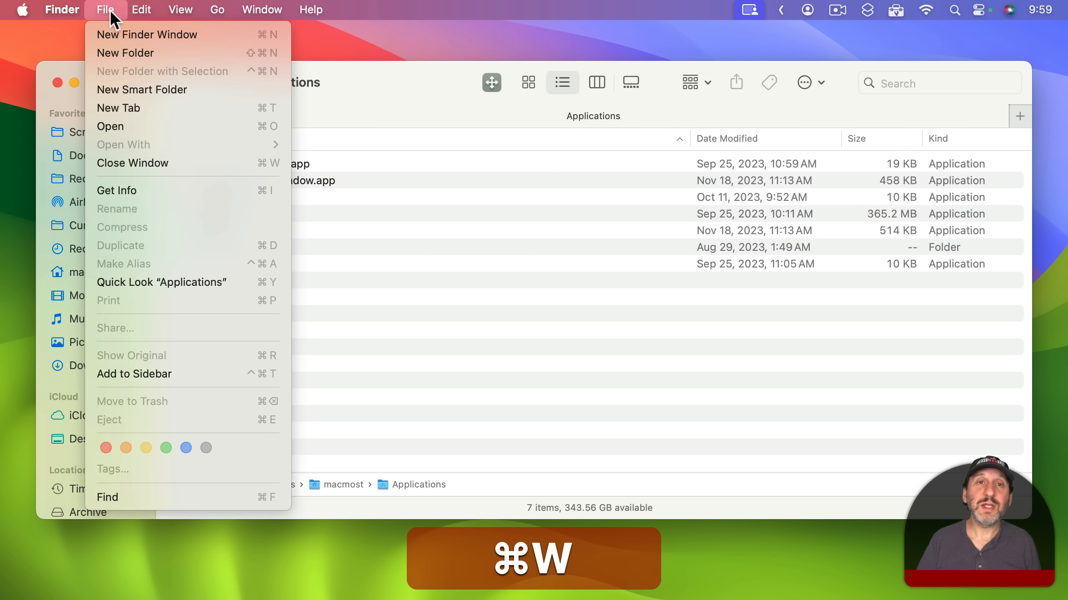
{"action": "left_click", "coordinate": [114, 29]}
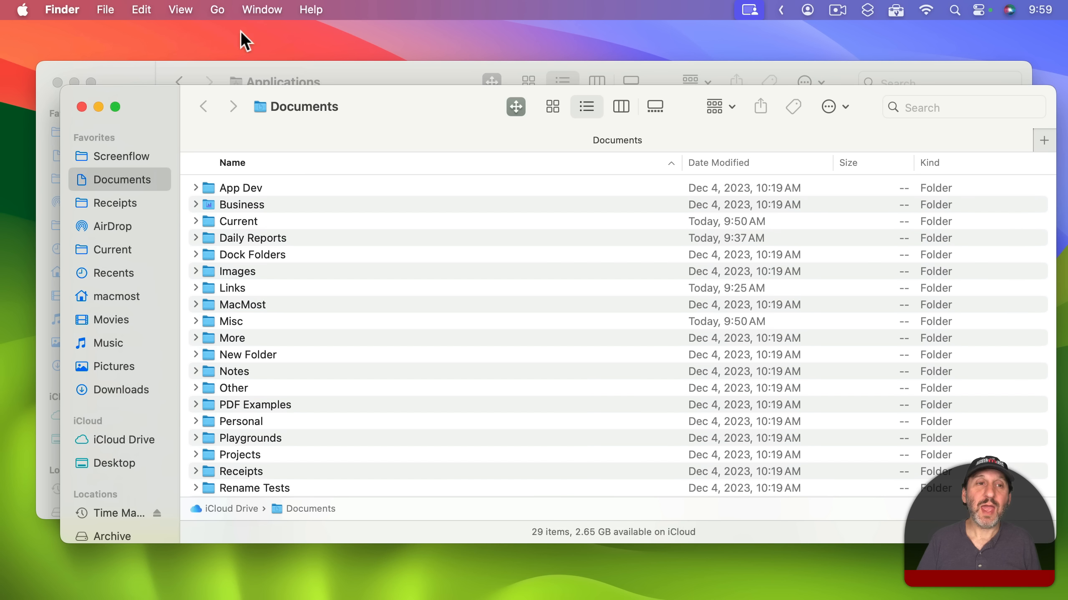
{"action": "left_click", "coordinate": [431, 97], "text": "ctrl"}
{"action": "left_click", "coordinate": [473, 176]}
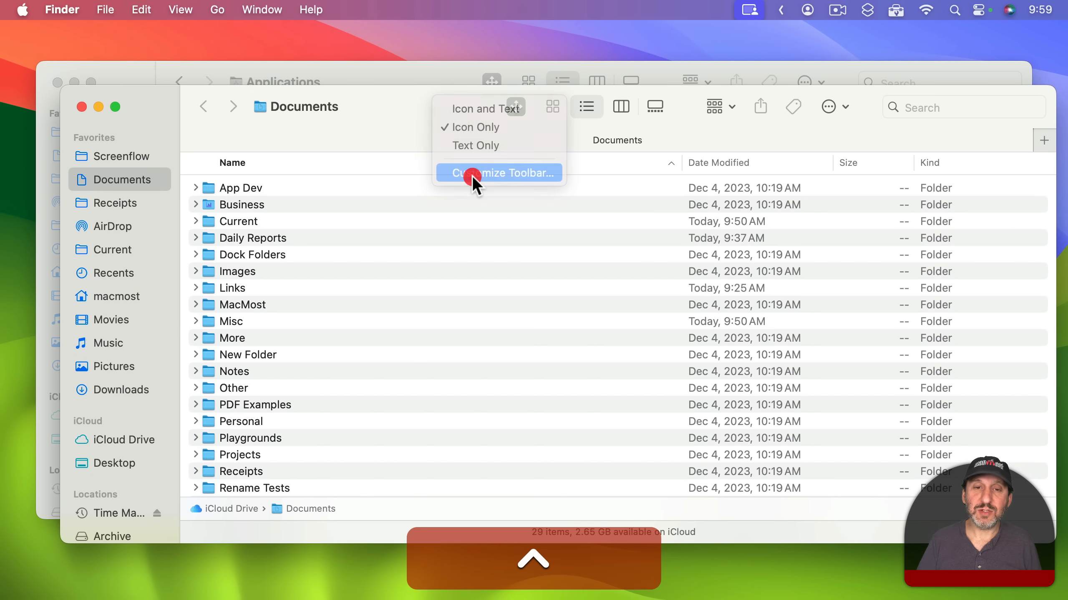
{"action": "left_click_drag", "start_coordinate": [515, 101], "coordinate": [472, 444]}
{"action": "left_click_drag", "start_coordinate": [378, 98], "coordinate": [370, 247]}
{"action": "left_click_drag", "start_coordinate": [223, 233], "coordinate": [510, 260]}
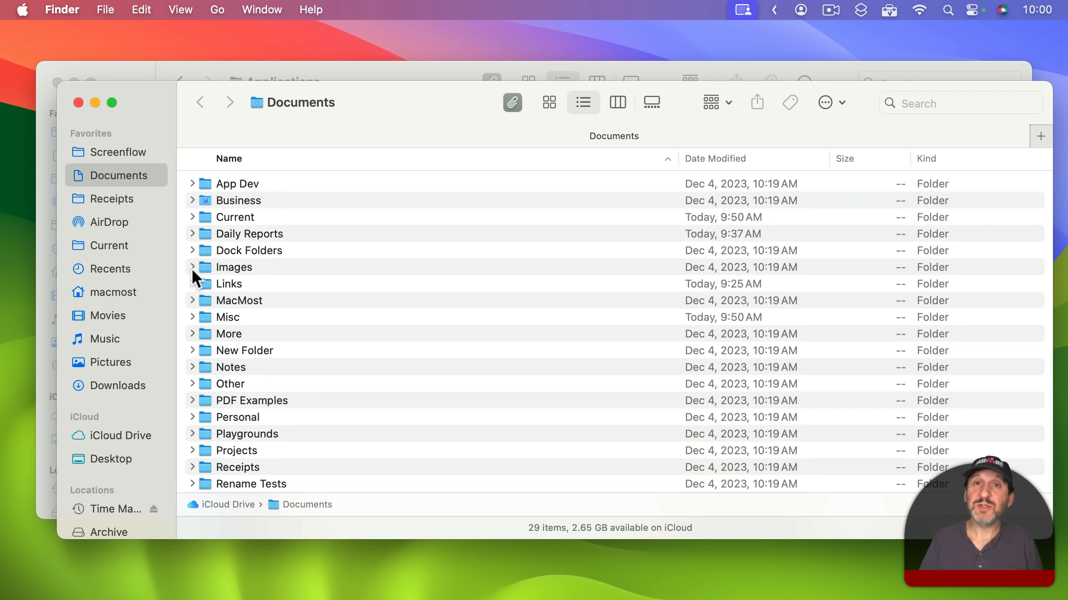
Select Photo1.jpeg and Photo2.jpeg in the Images folder, run Send Files from the toolbar and look through the new email.
{"action": "left_click", "coordinate": [191, 268]}
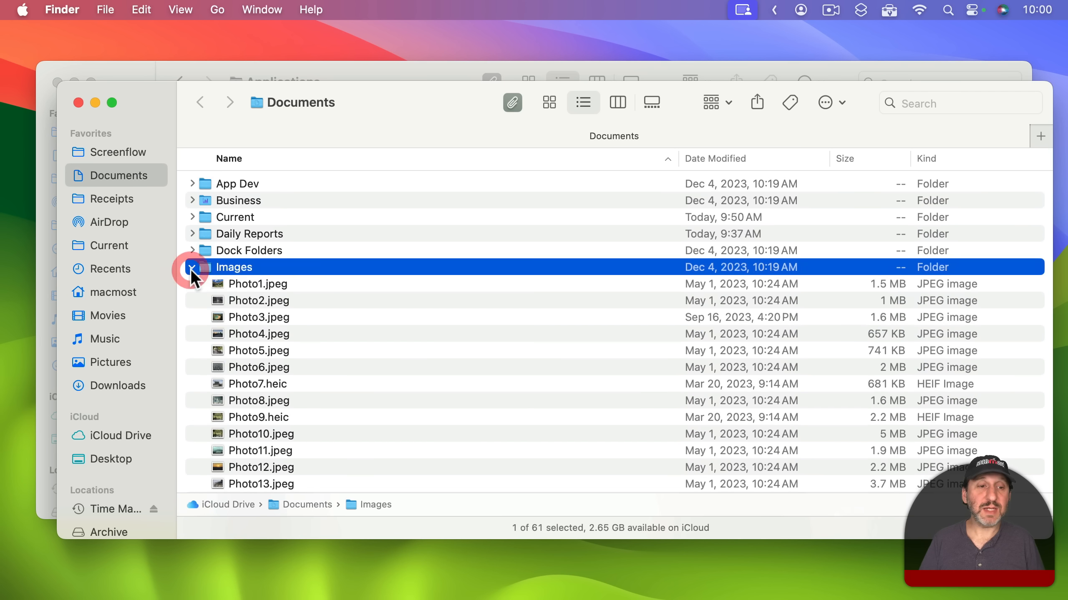
{"action": "left_click", "coordinate": [244, 297]}
{"action": "left_click", "coordinate": [251, 285], "text": "shift"}
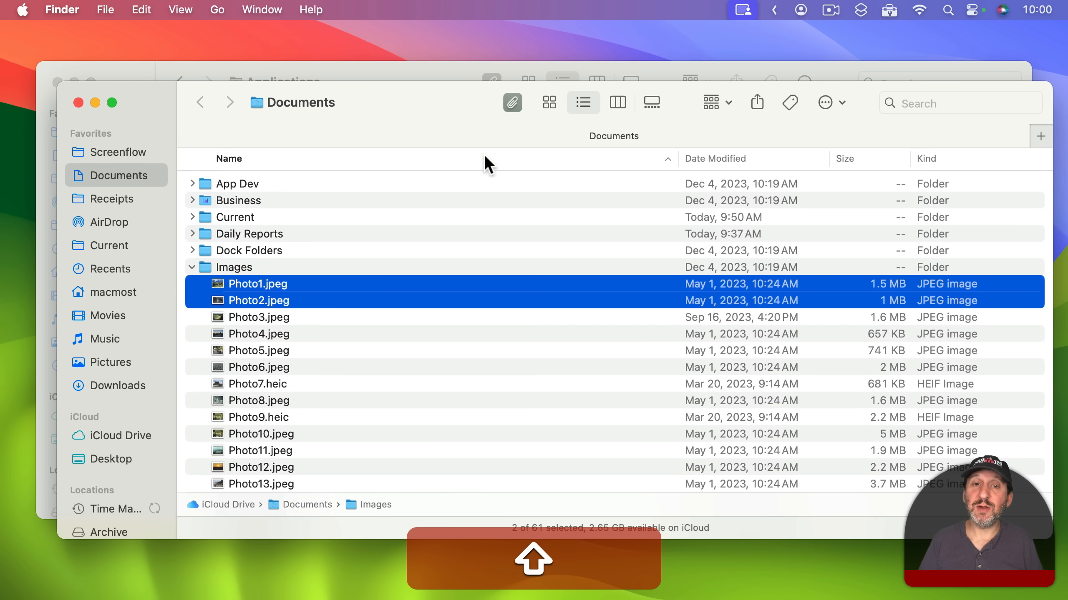
{"action": "left_click", "coordinate": [514, 104]}
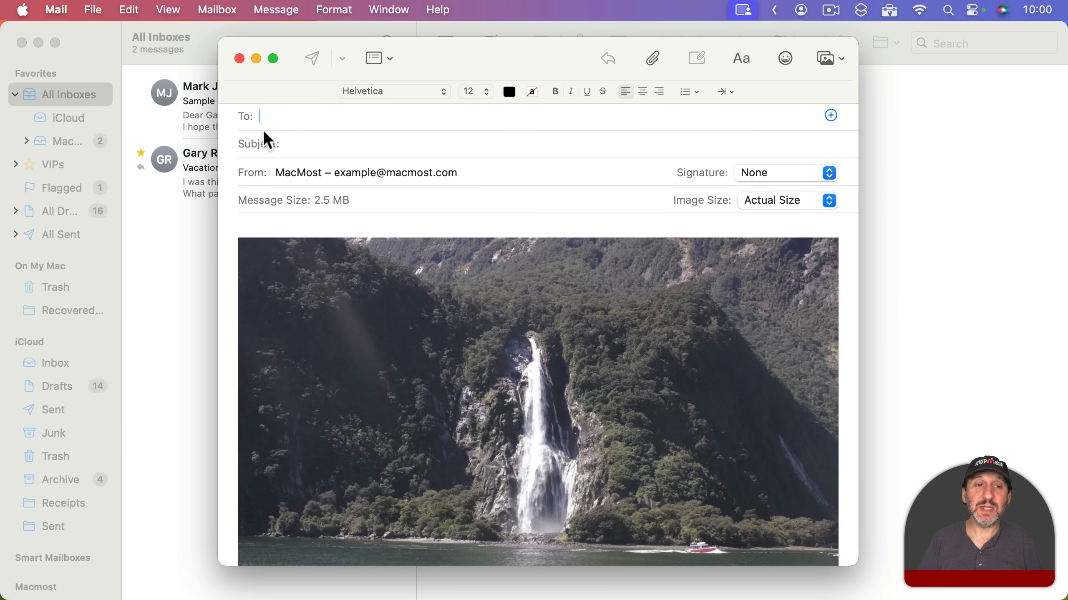
{"action": "mouse_move", "coordinate": [452, 321]}
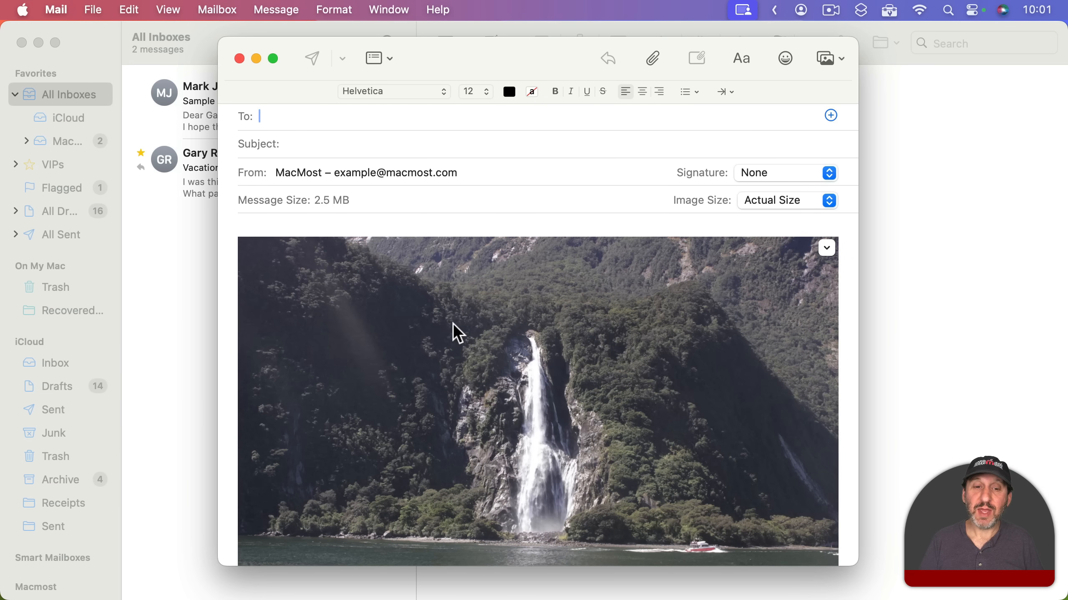
{"action": "scroll", "coordinate": [453, 326], "scroll_direction": "down", "scroll_amount": 10}
{"action": "scroll", "coordinate": [450, 323], "scroll_direction": "up", "scroll_amount": 10}
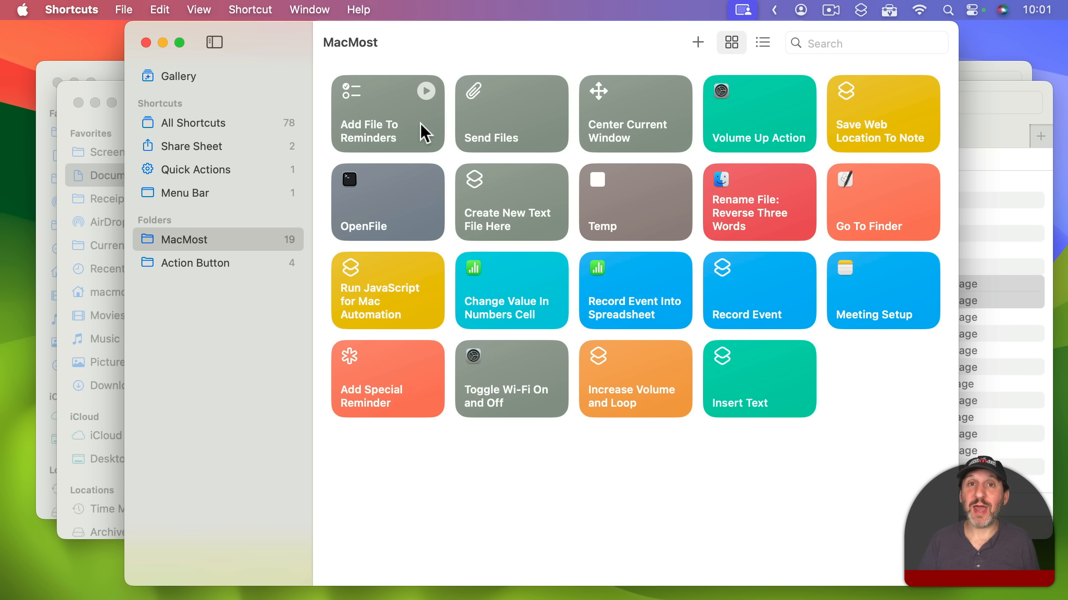
Open the Add File To Reminders shortcut, search the actions for "file details" and review the detail choices of the File Path action.
{"action": "double_click", "coordinate": [391, 129]}
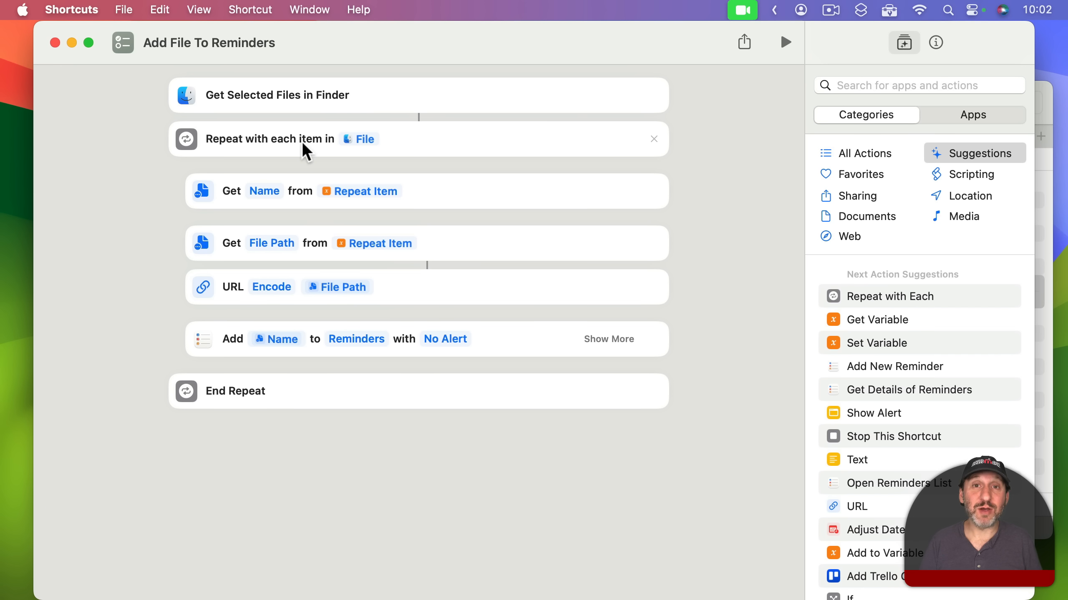
{"action": "key", "text": "super+BackSpace"}
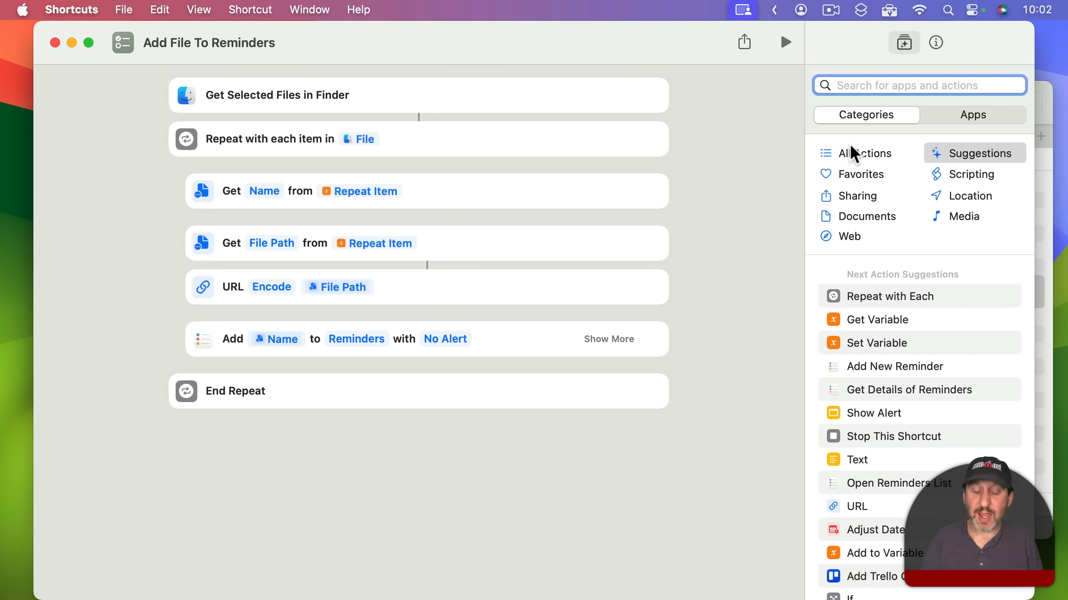
{"action": "type", "text": "file "}
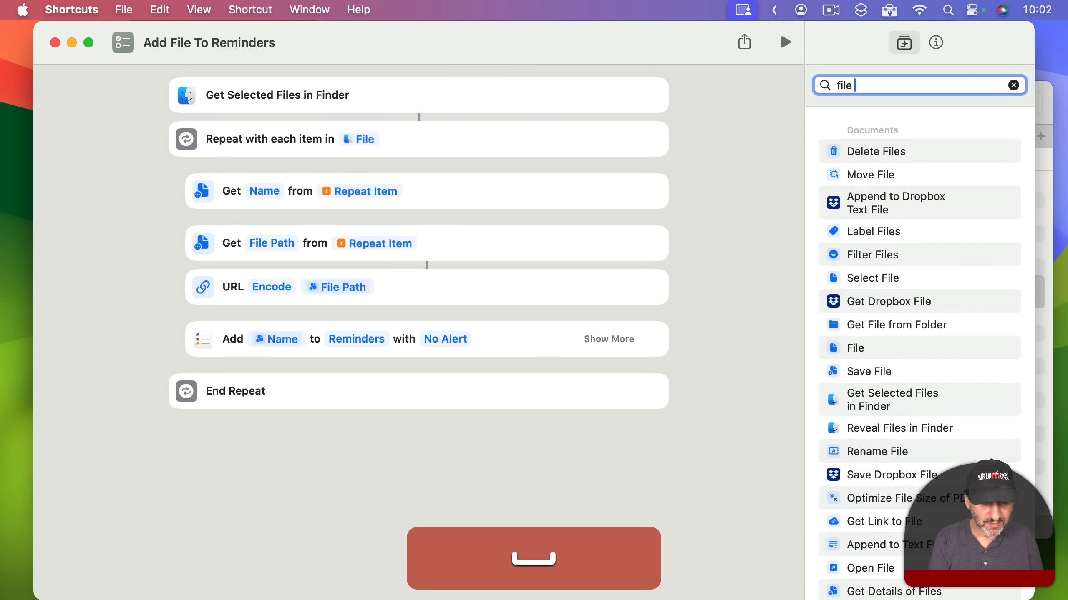
{"action": "type", "text": "details"}
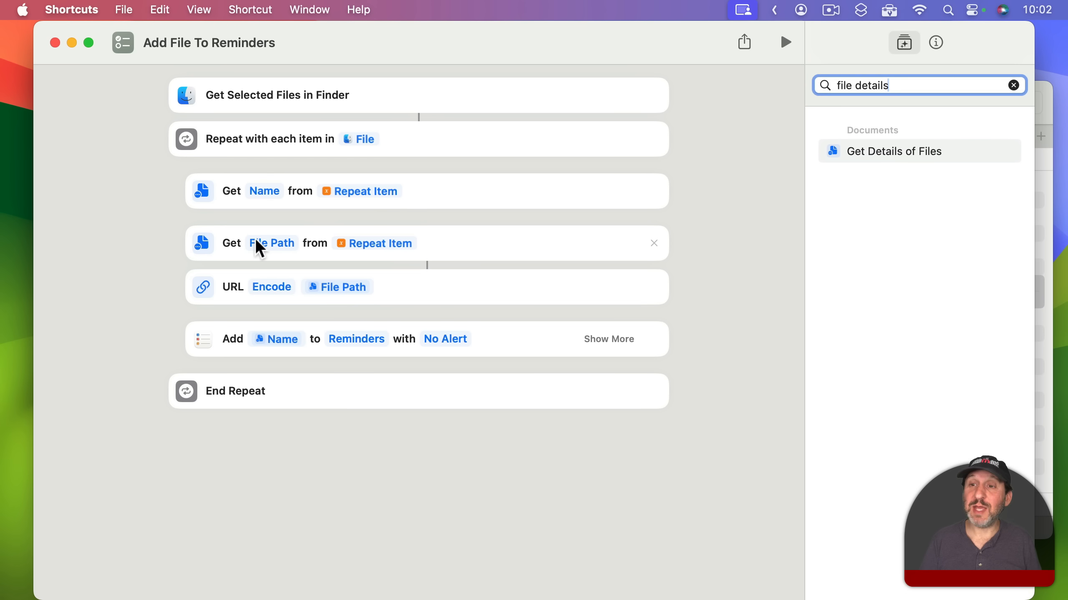
{"action": "left_click", "coordinate": [269, 243]}
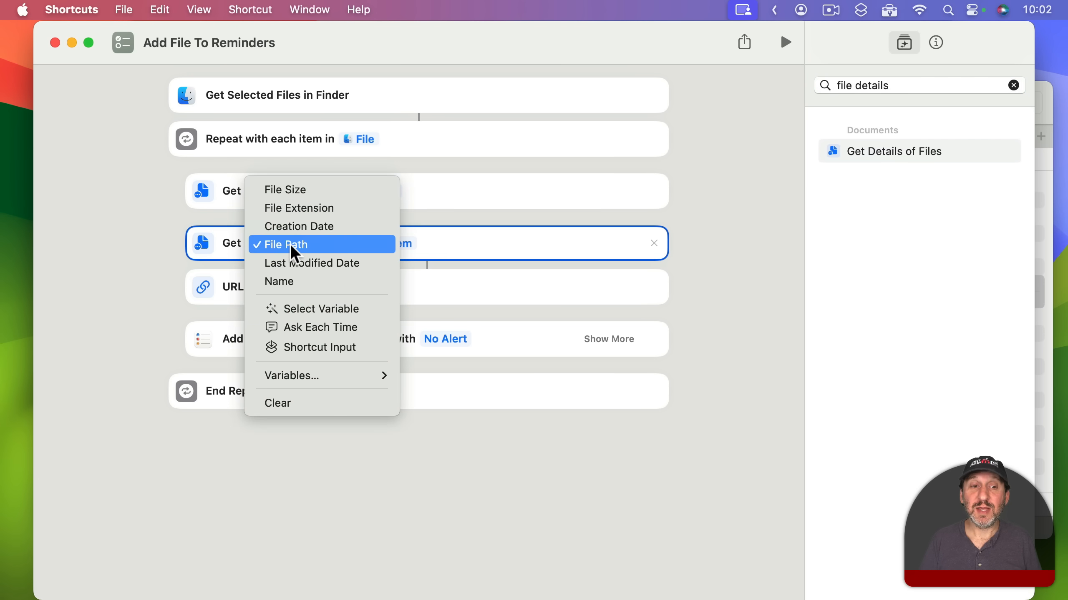
{"action": "left_click", "coordinate": [291, 247]}
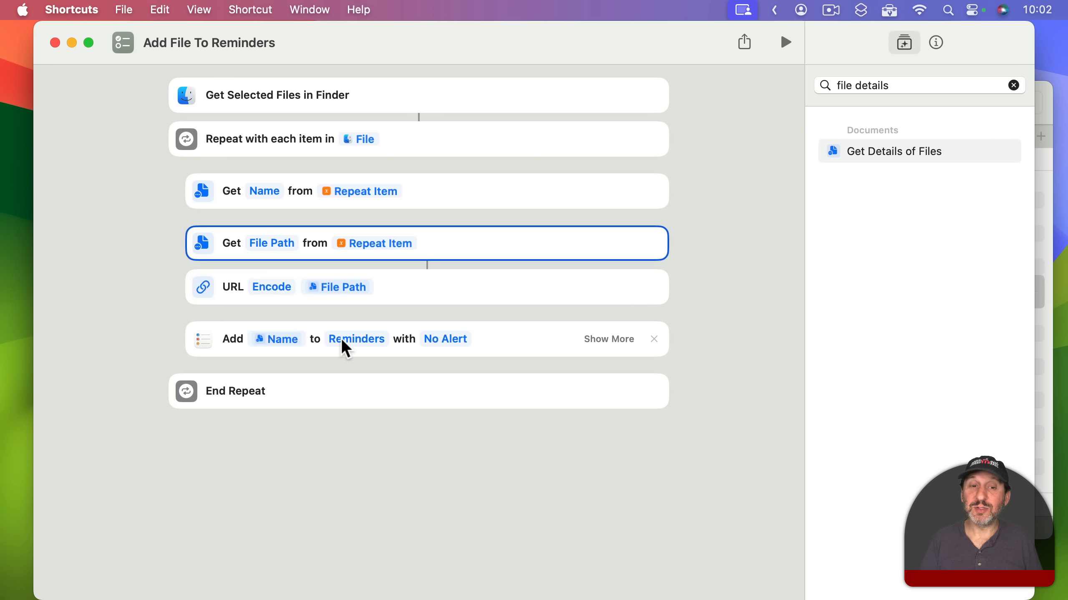
Expand the Add to Reminders action's details and review the variables that can be inserted into its notes text.
{"action": "left_click", "coordinate": [600, 340]}
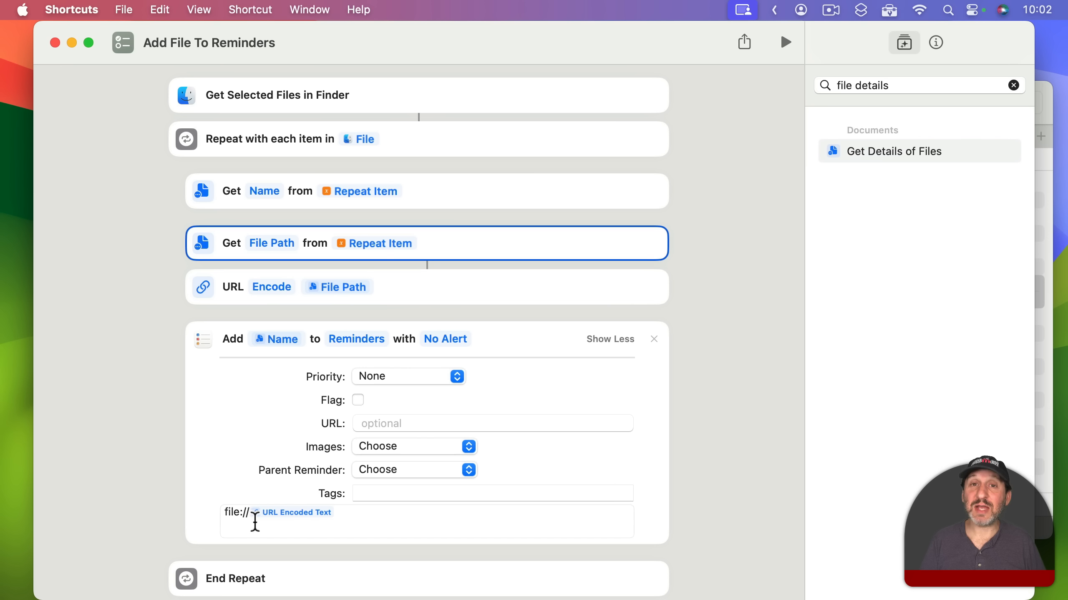
{"action": "left_click", "coordinate": [356, 515]}
{"action": "right_click", "coordinate": [353, 513]}
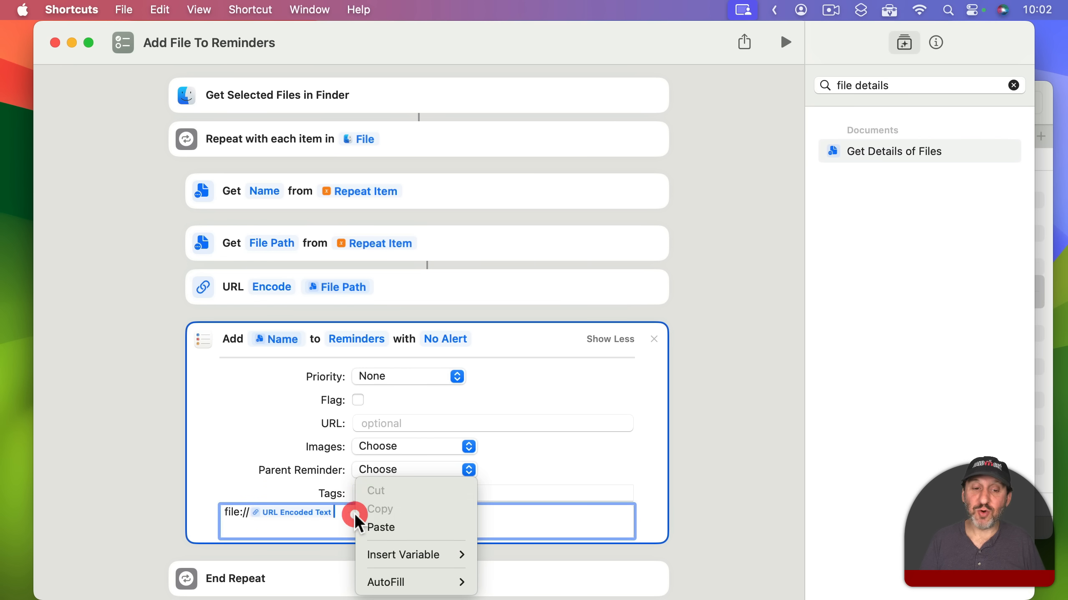
{"action": "mouse_move", "coordinate": [415, 549]}
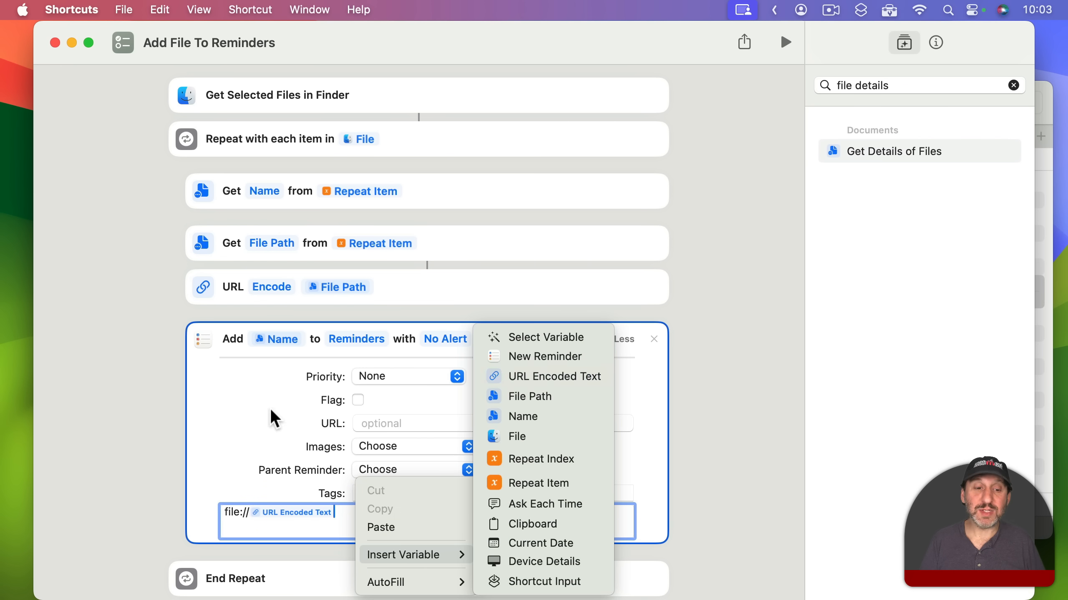
{"action": "left_click", "coordinate": [242, 410]}
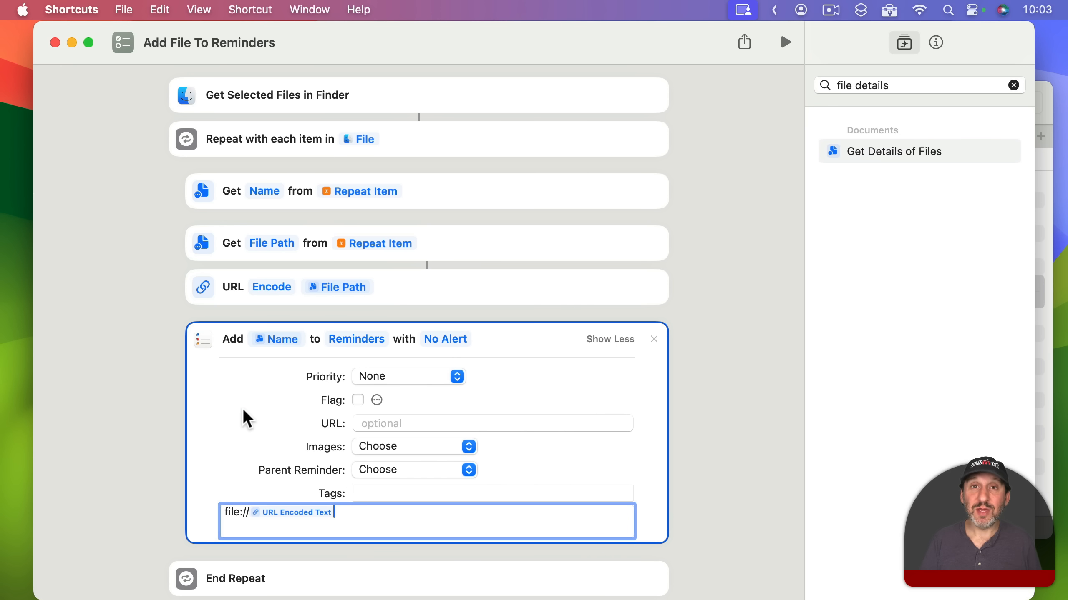
Review the reminder lists available as the destination for the Add action, leaving Reminders selected.
{"action": "left_click", "coordinate": [359, 339]}
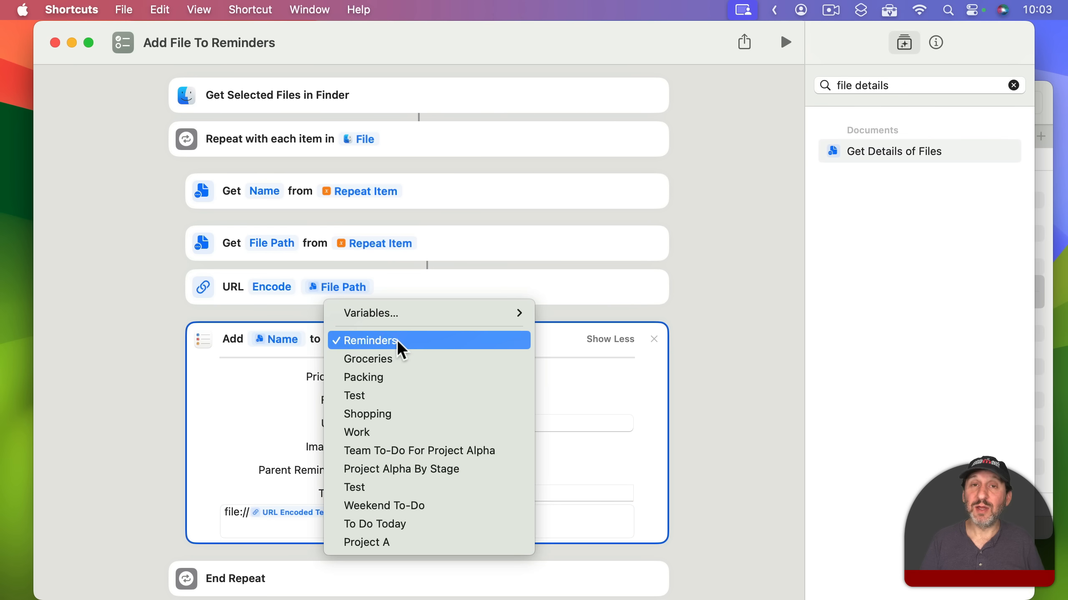
{"action": "left_click", "coordinate": [252, 383]}
{"action": "left_click", "coordinate": [170, 417]}
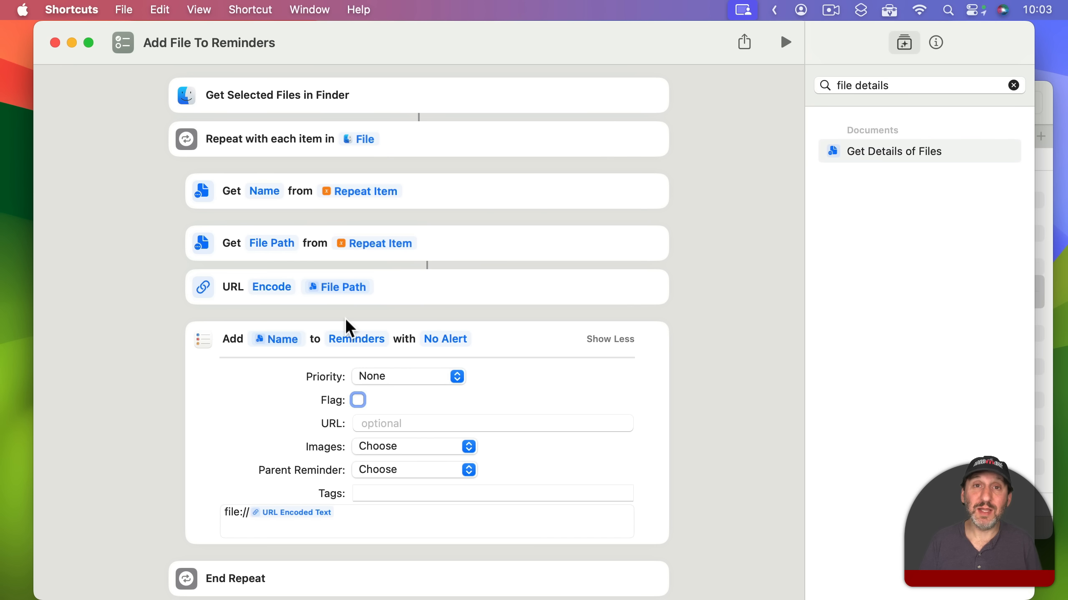
Look over the icon colours and symbols and the name field of the Add File To Reminders shortcut.
{"action": "left_click", "coordinate": [125, 41]}
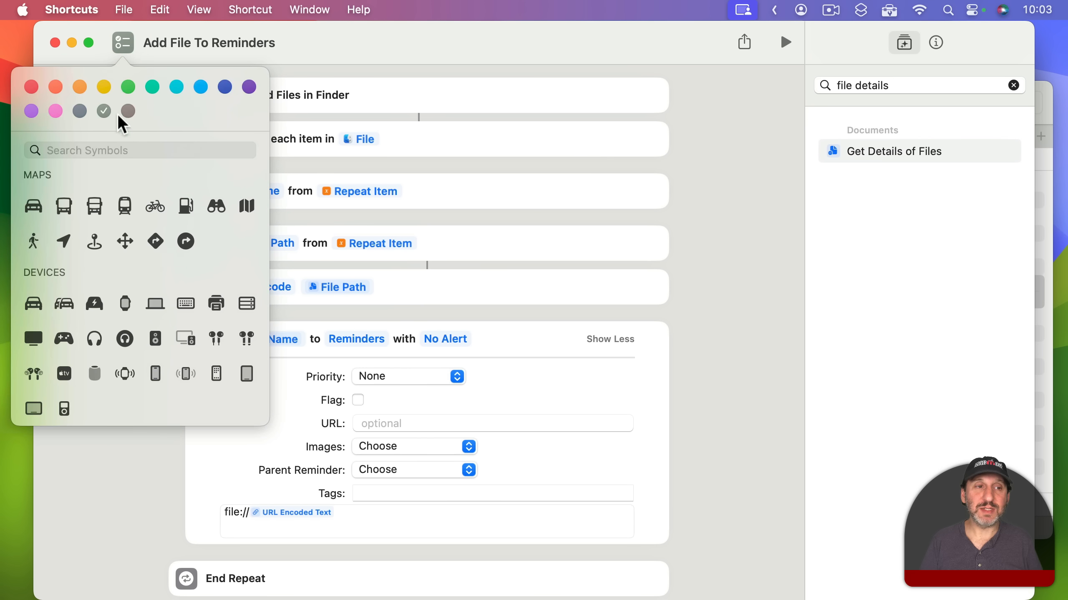
{"action": "left_click", "coordinate": [375, 44]}
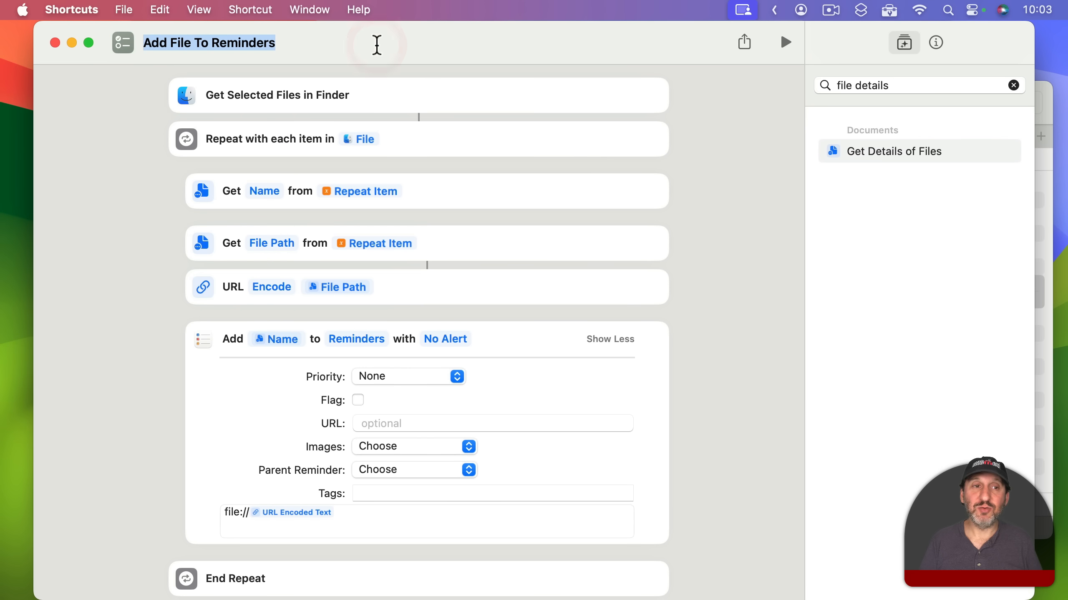
{"action": "left_click", "coordinate": [123, 10]}
{"action": "left_click", "coordinate": [159, 219]}
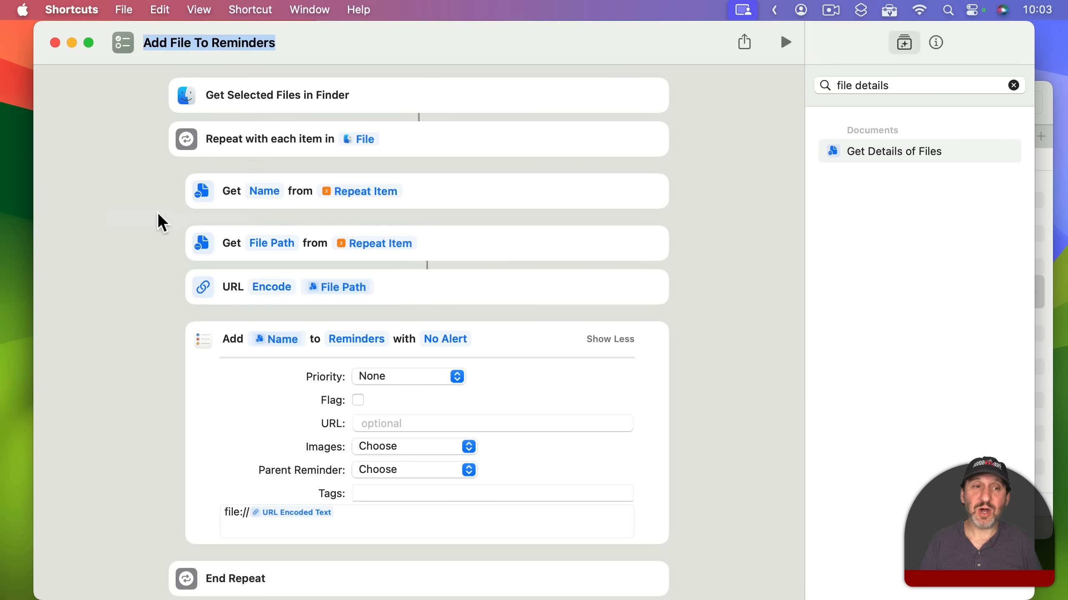
Return to Finder, collapse the Images folder and locate Add File To Reminders.app in the Applications window behind Documents.
{"action": "key", "text": "super+h"}
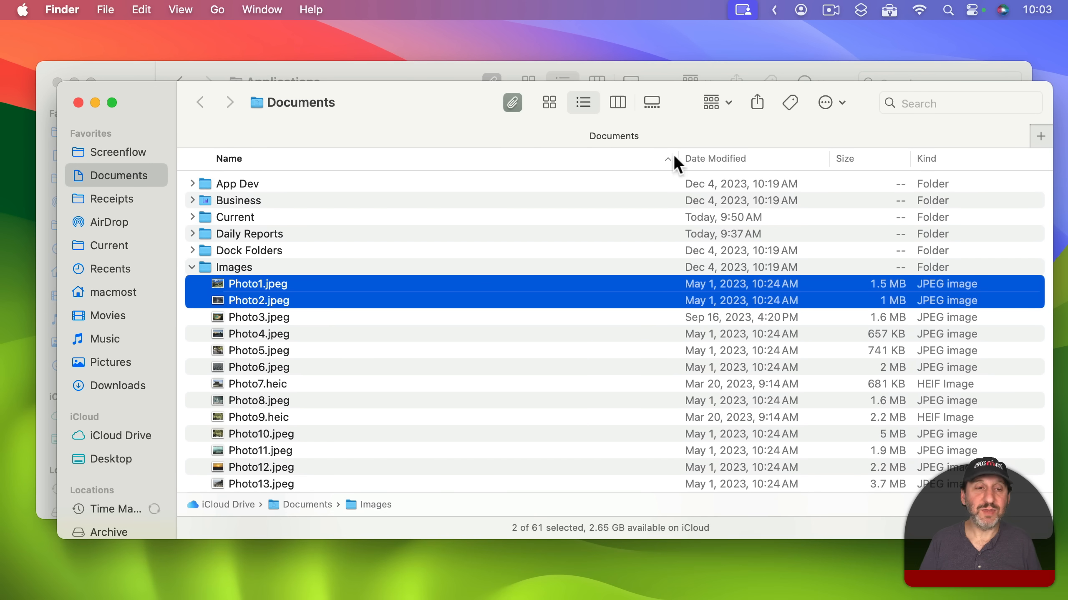
{"action": "left_click", "coordinate": [192, 268]}
{"action": "left_click_drag", "start_coordinate": [171, 100], "coordinate": [151, 150]}
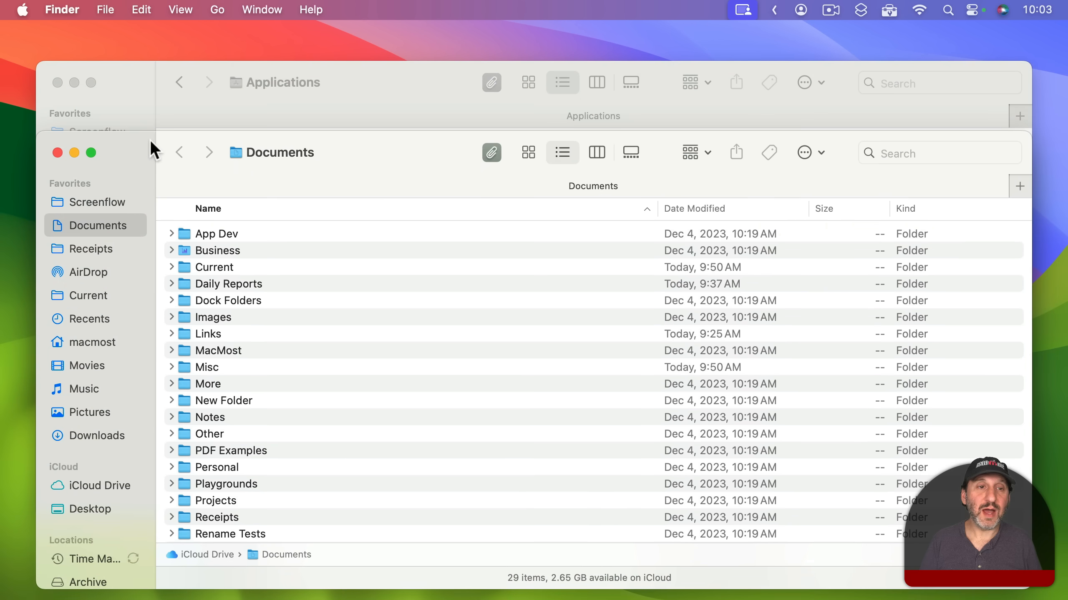
{"action": "left_click", "coordinate": [351, 78]}
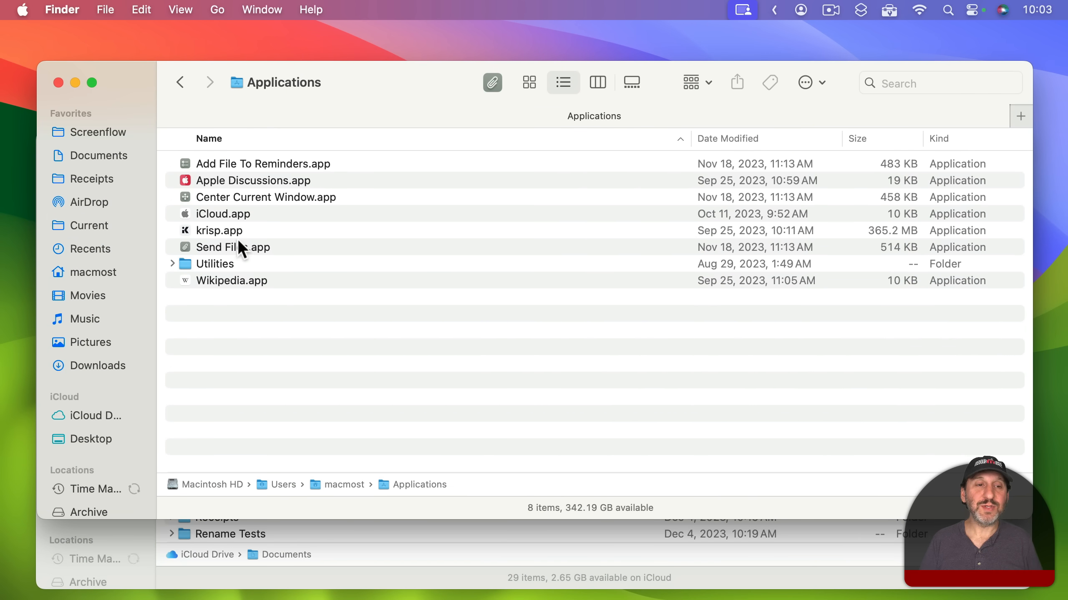
{"action": "left_click", "coordinate": [373, 552]}
Customize the Documents window's toolbar, replacing the Send Files icon with Add File To Reminders.app from the Applications folder.
{"action": "right_click", "coordinate": [424, 144]}
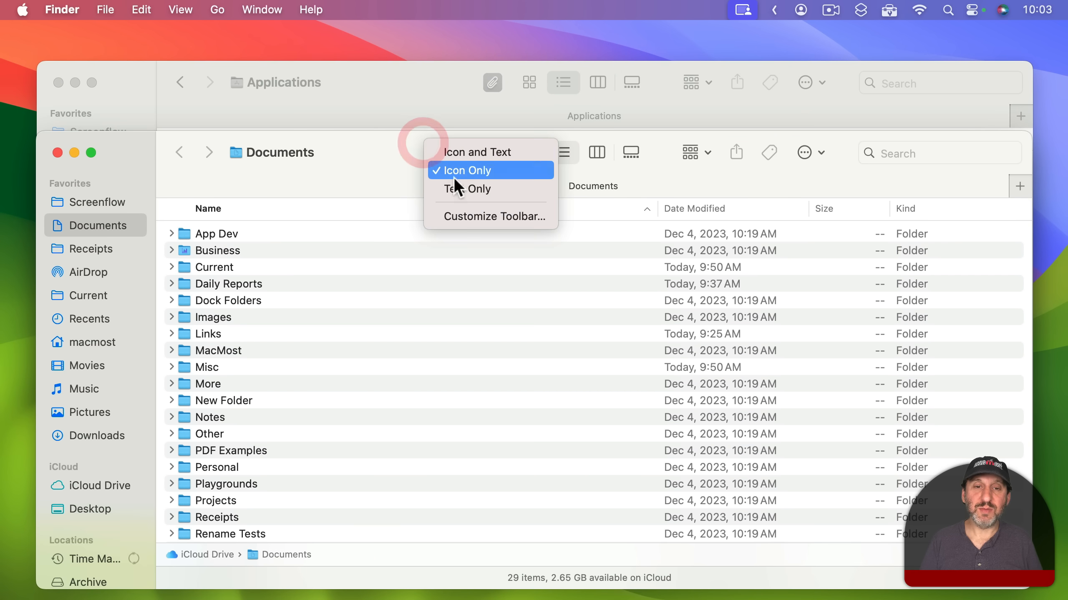
{"action": "left_click", "coordinate": [465, 216]}
{"action": "left_click_drag", "start_coordinate": [491, 118], "coordinate": [452, 389]}
{"action": "left_click_drag", "start_coordinate": [384, 115], "coordinate": [337, 242]}
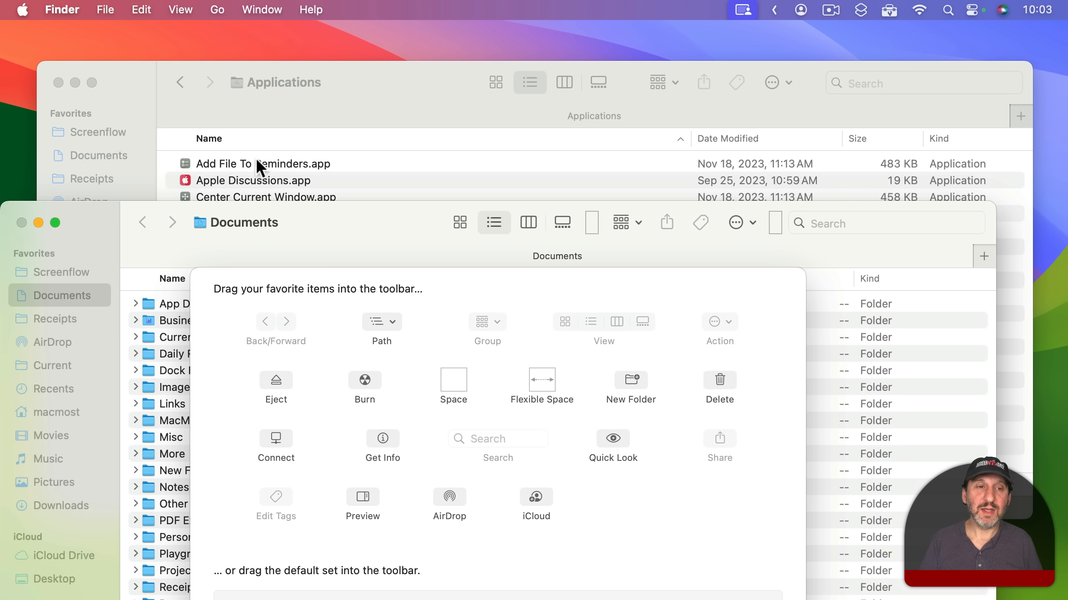
{"action": "left_click_drag", "start_coordinate": [256, 163], "coordinate": [435, 218]}
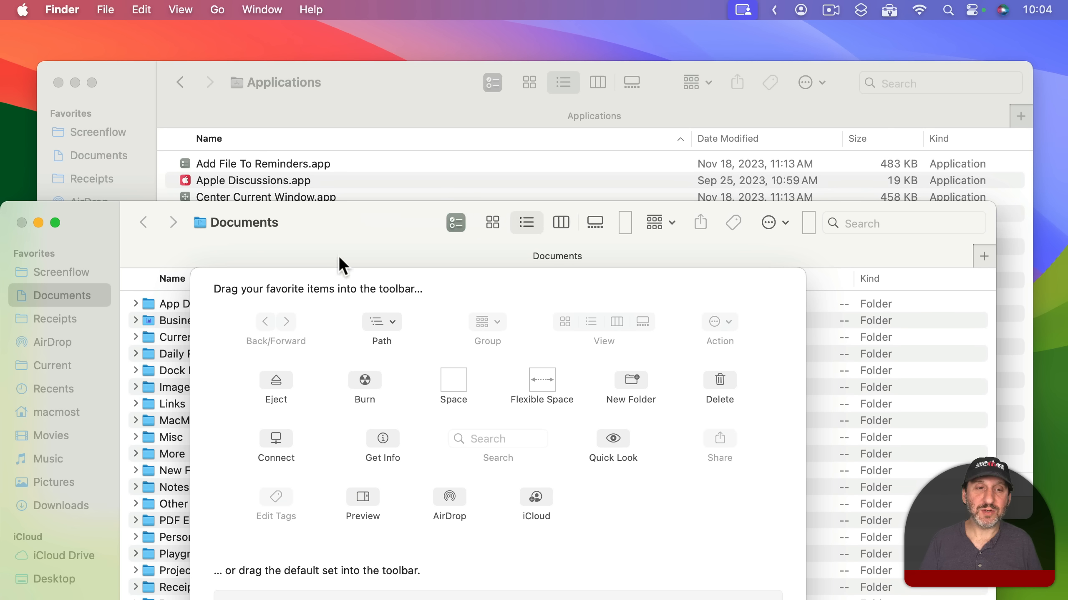
{"action": "left_click_drag", "start_coordinate": [341, 232], "coordinate": [359, 86]}
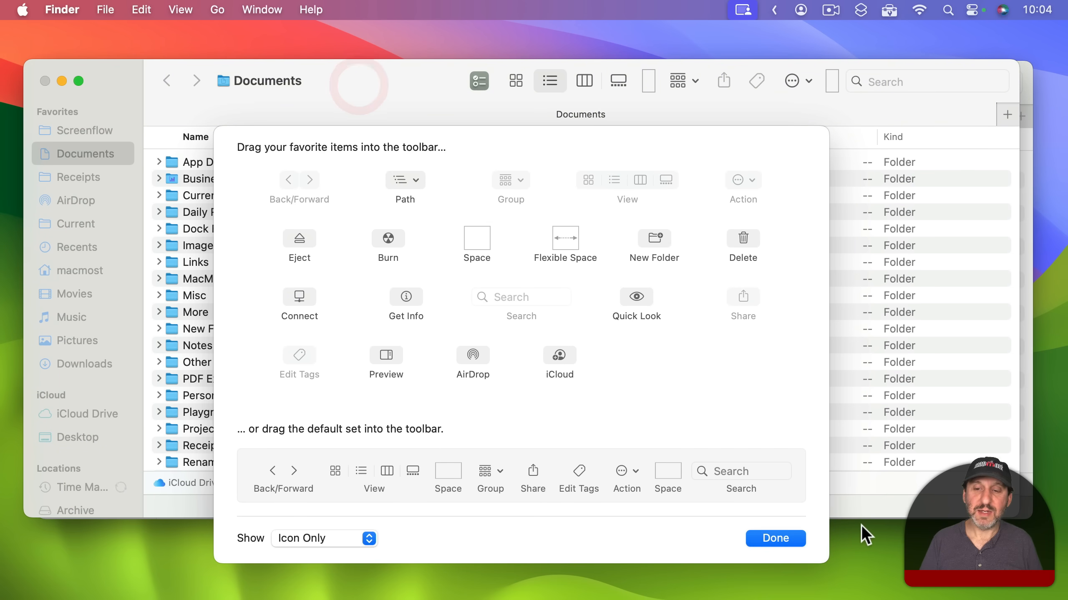
{"action": "left_click", "coordinate": [801, 540]}
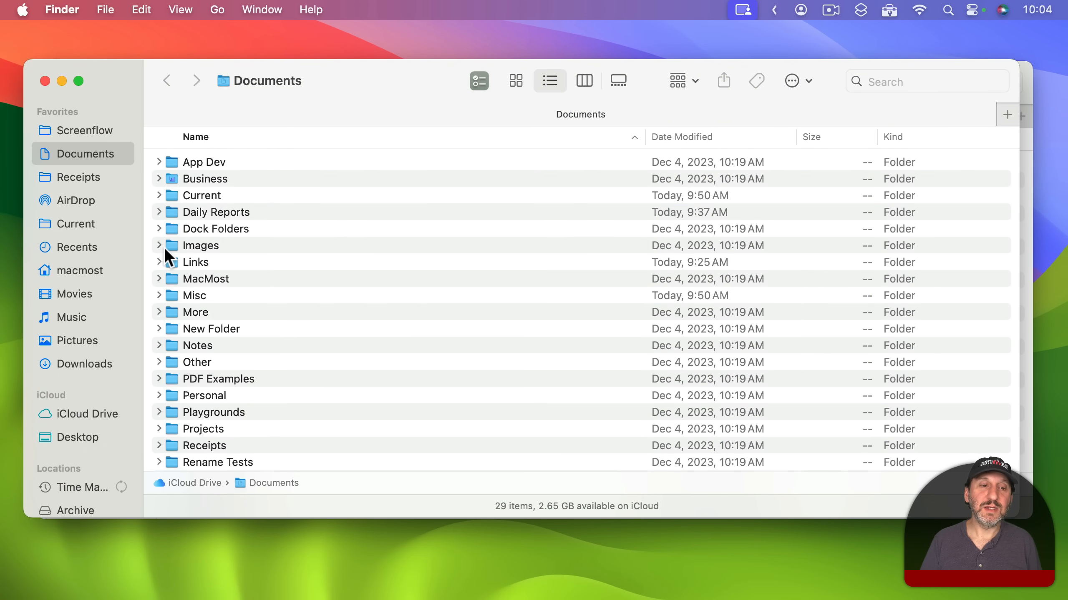
Select new.txt and something.txt in the Current folder and run Add File To Reminders from the toolbar.
{"action": "left_click", "coordinate": [176, 312]}
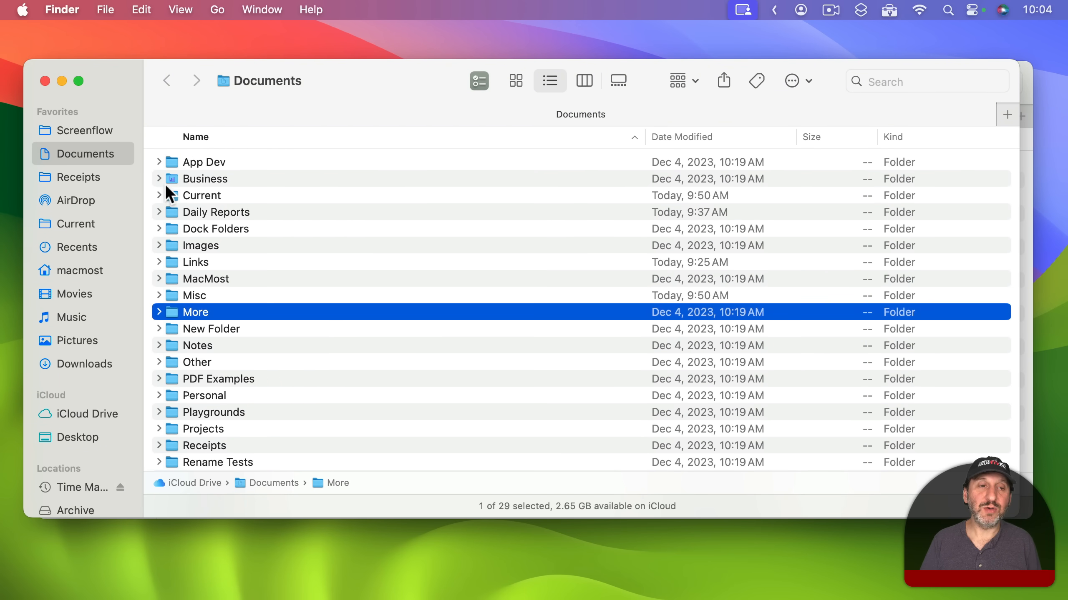
{"action": "left_click", "coordinate": [158, 195]}
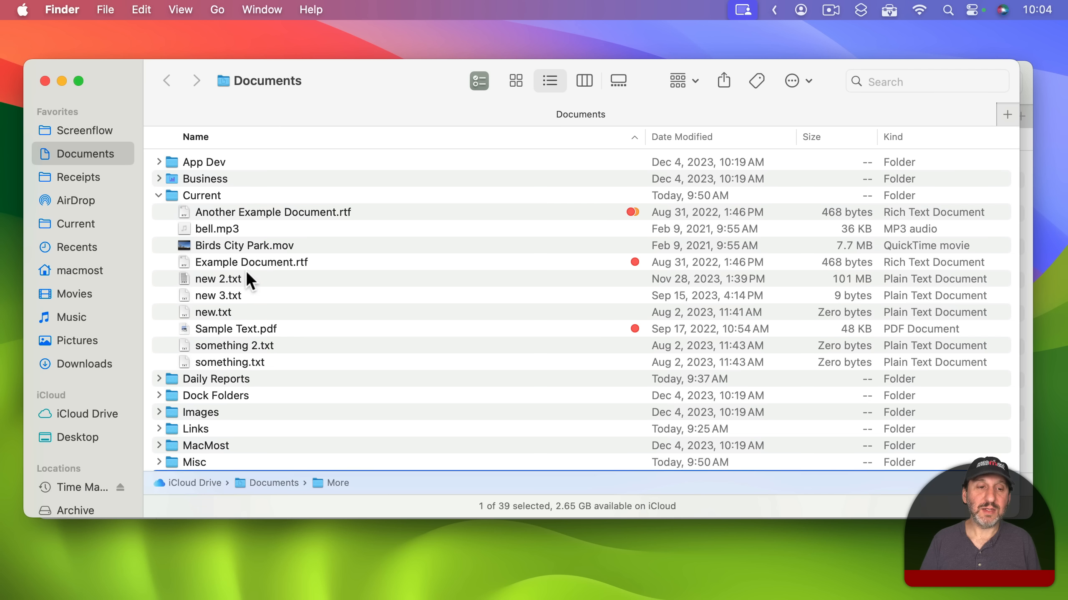
{"action": "left_click", "coordinate": [214, 311]}
{"action": "left_click", "coordinate": [226, 362], "text": "super"}
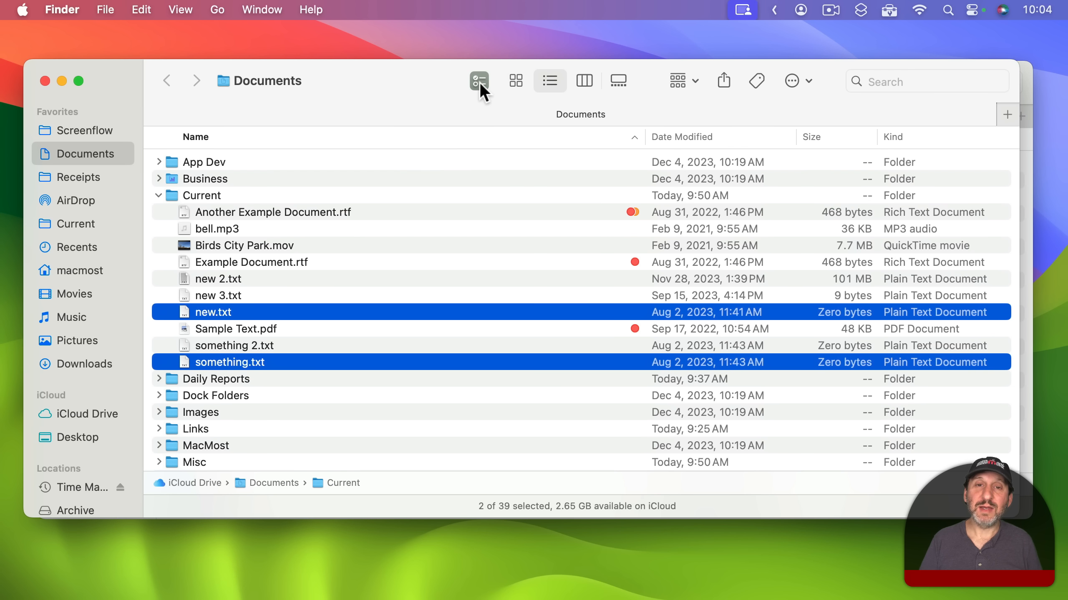
Switch to Reminders to check the added file reminders and follow the link to new.txt.
{"action": "mouse_move", "coordinate": [492, 599]}
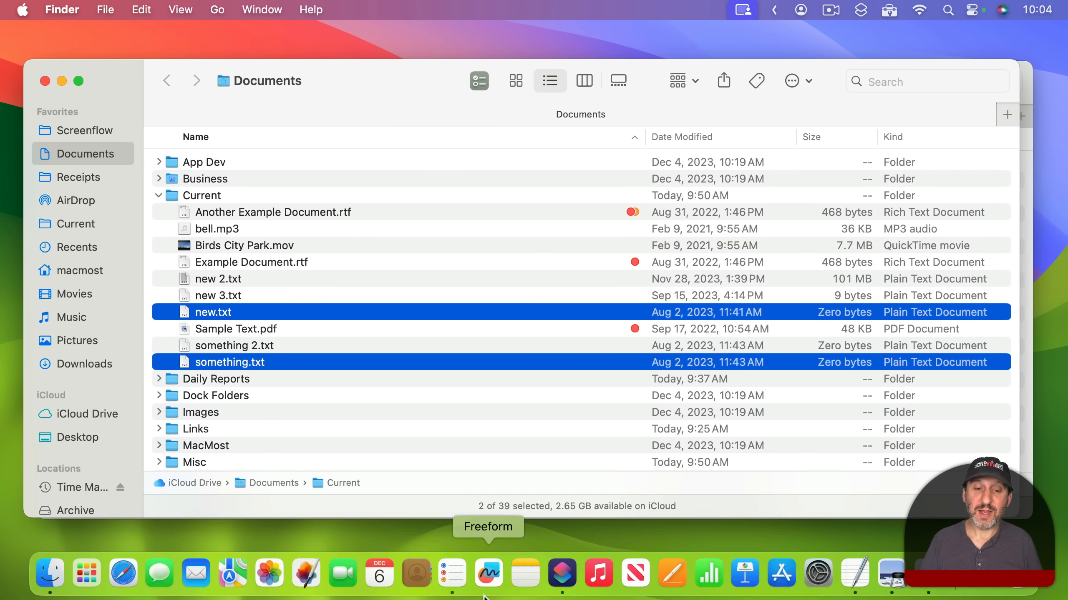
{"action": "left_click", "coordinate": [452, 574]}
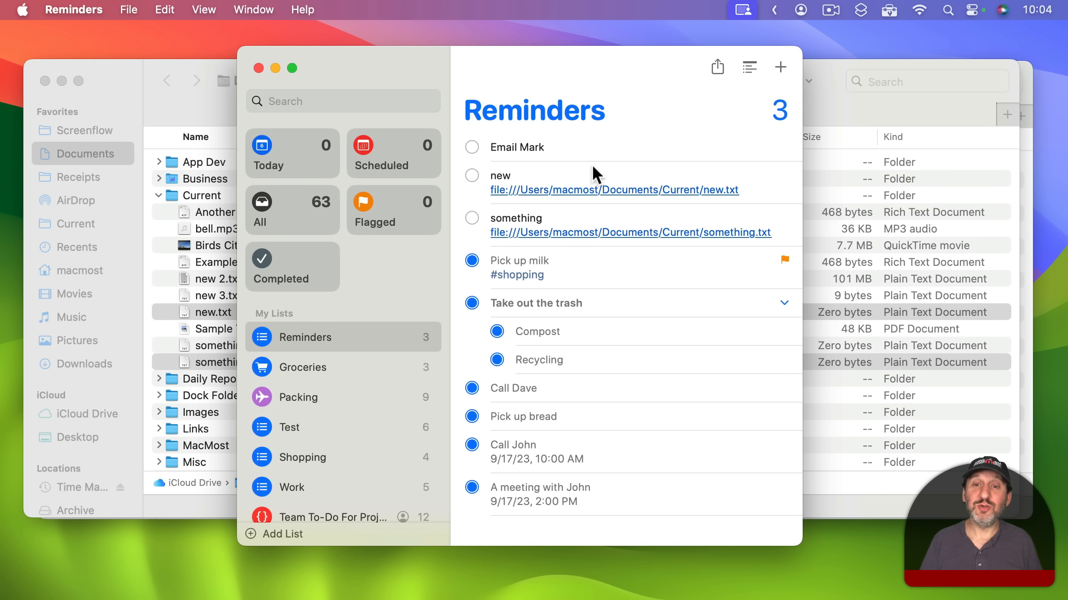
{"action": "left_click", "coordinate": [550, 191]}
{"action": "left_click", "coordinate": [517, 190]}
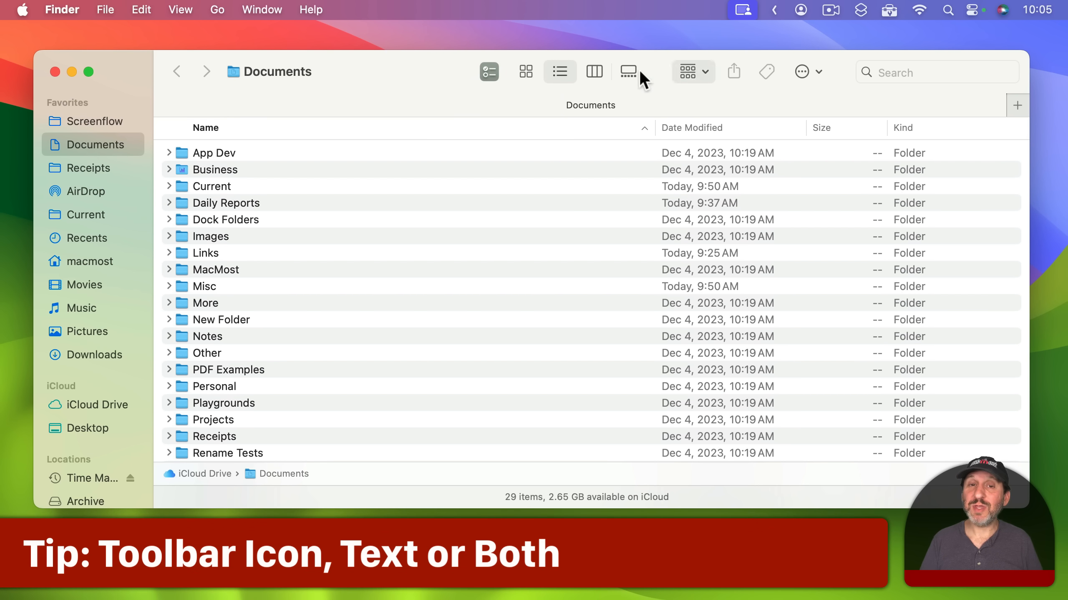
Start customizing the Finder toolbar of the Documents window and set its items to show as Text Only.
{"action": "right_click", "coordinate": [449, 64]}
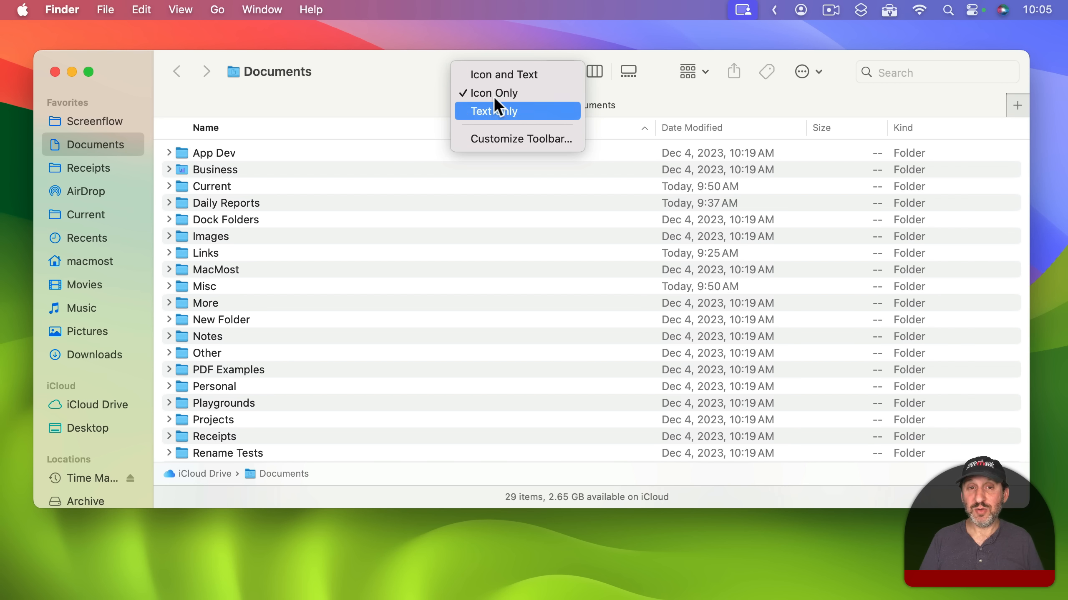
{"action": "left_click", "coordinate": [489, 138]}
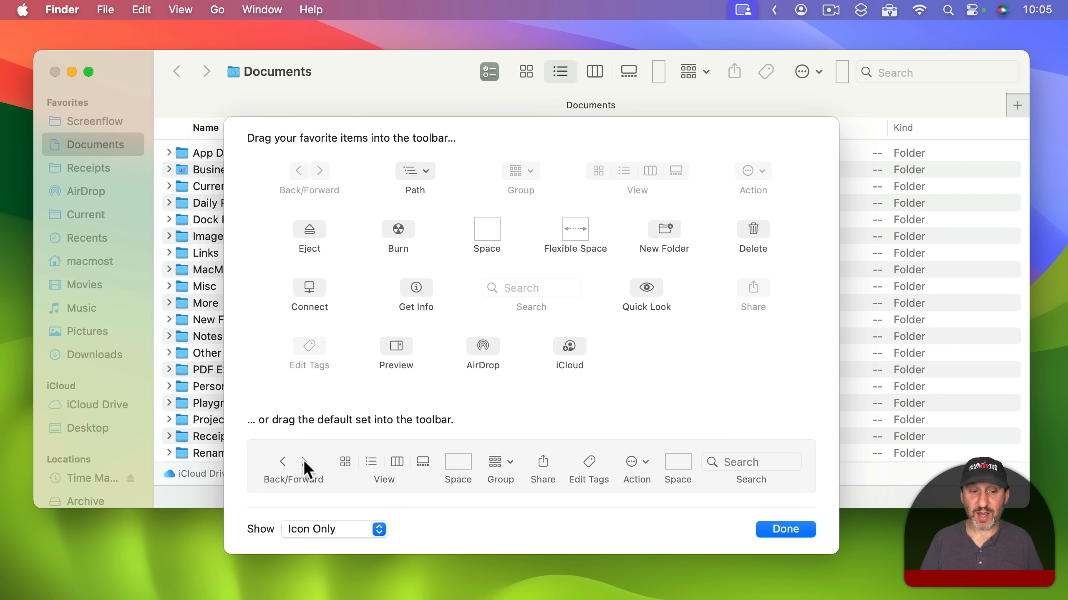
{"action": "left_click", "coordinate": [320, 533]}
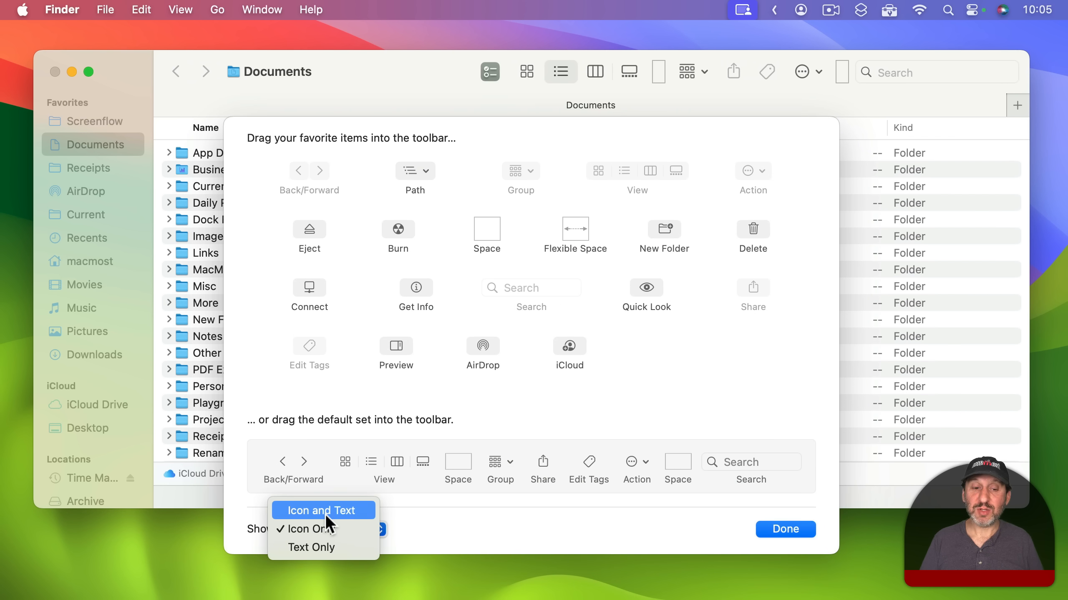
{"action": "left_click", "coordinate": [325, 548]}
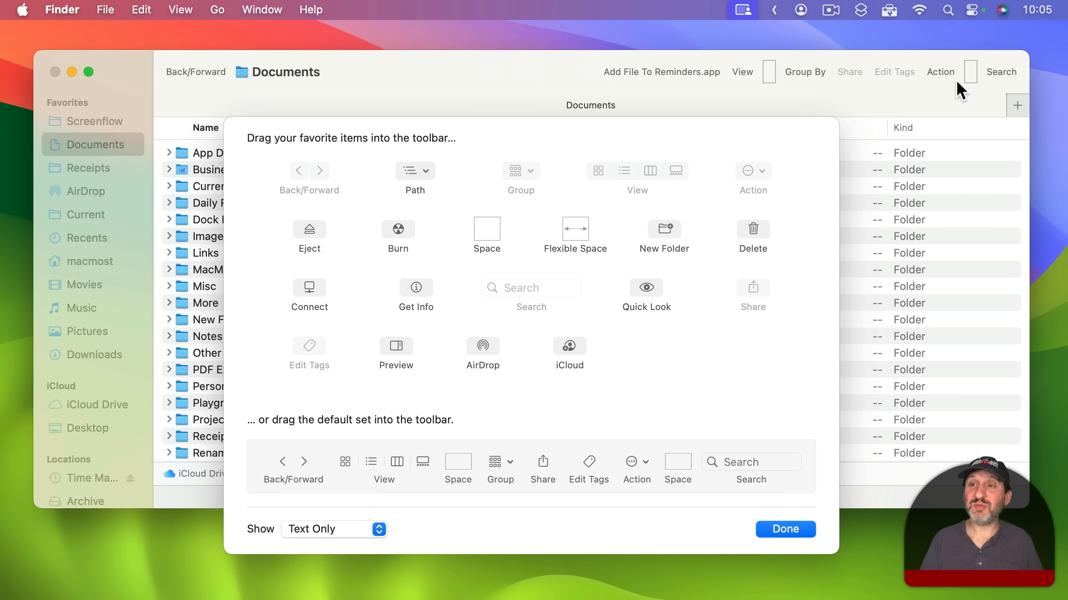
Try the Icon and Text and Icon Only toolbar displays, and return to Text Only.
{"action": "left_click", "coordinate": [330, 529]}
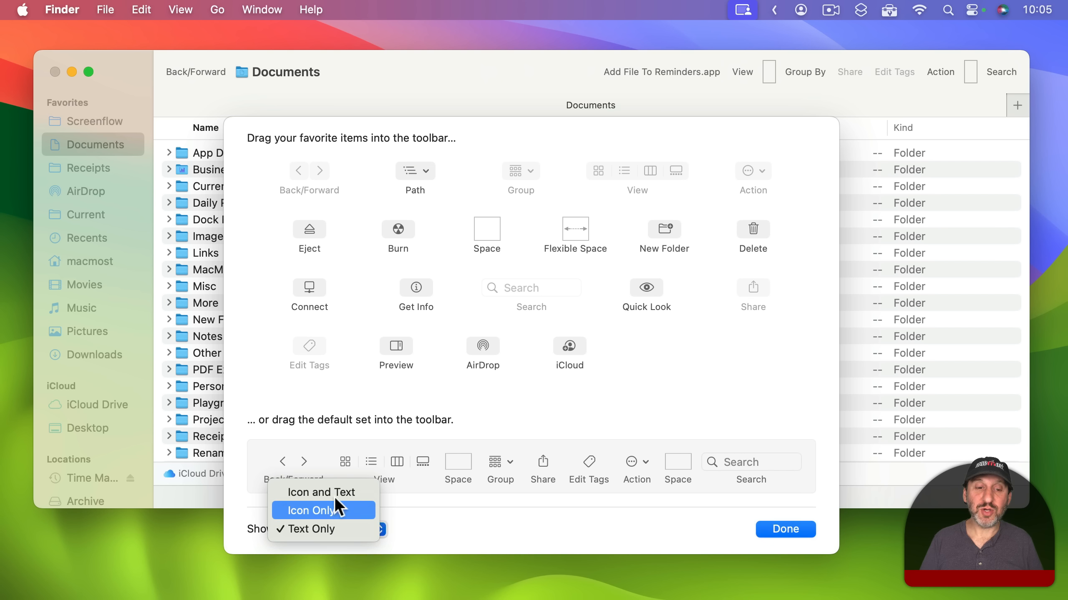
{"action": "left_click", "coordinate": [335, 489]}
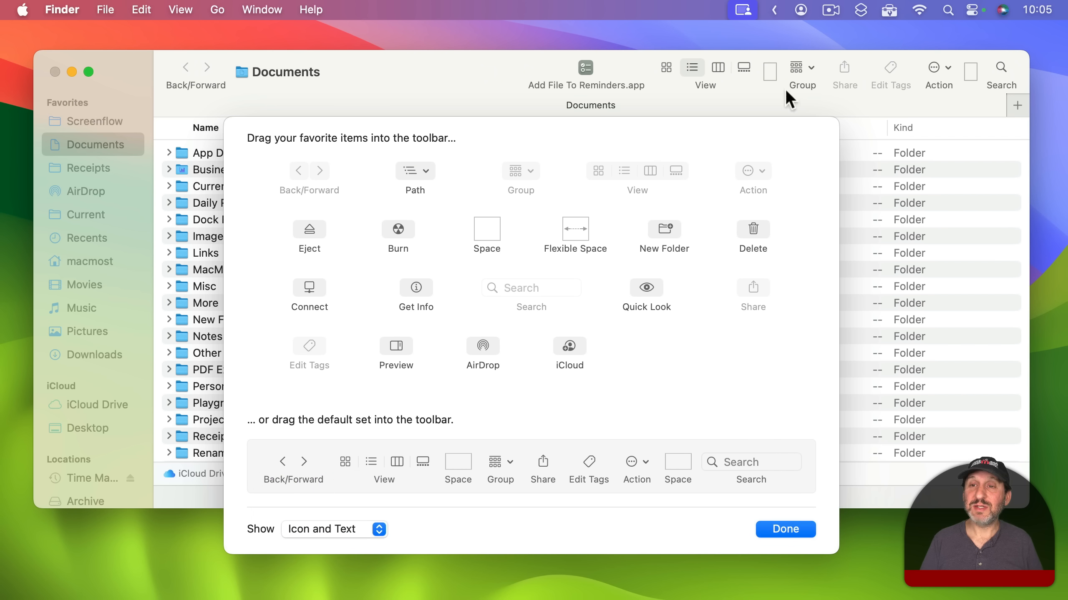
{"action": "left_click", "coordinate": [333, 529]}
{"action": "left_click", "coordinate": [336, 547]}
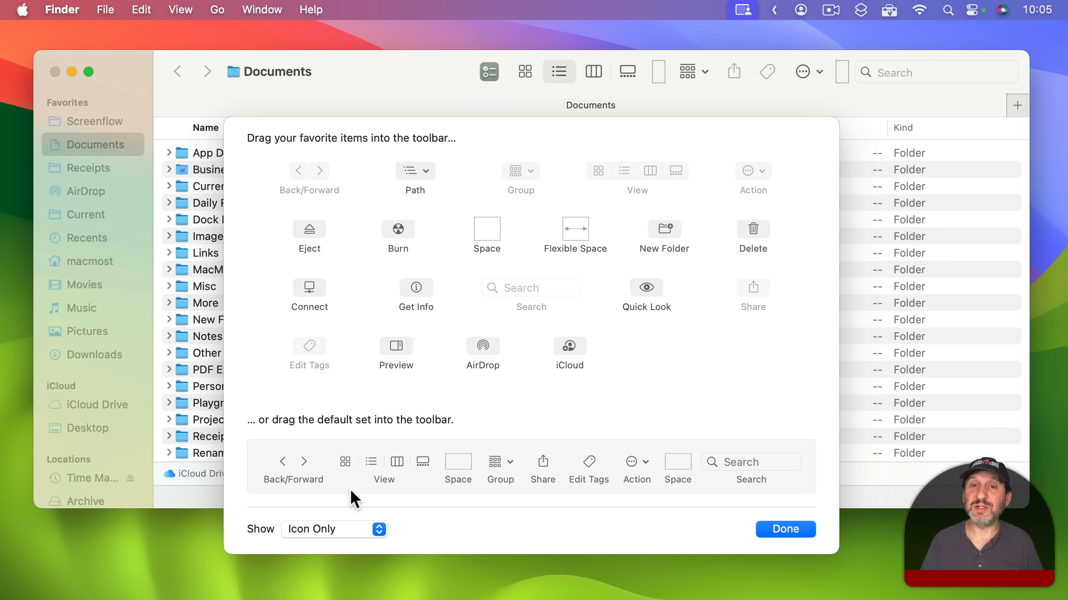
{"action": "left_click", "coordinate": [333, 531]}
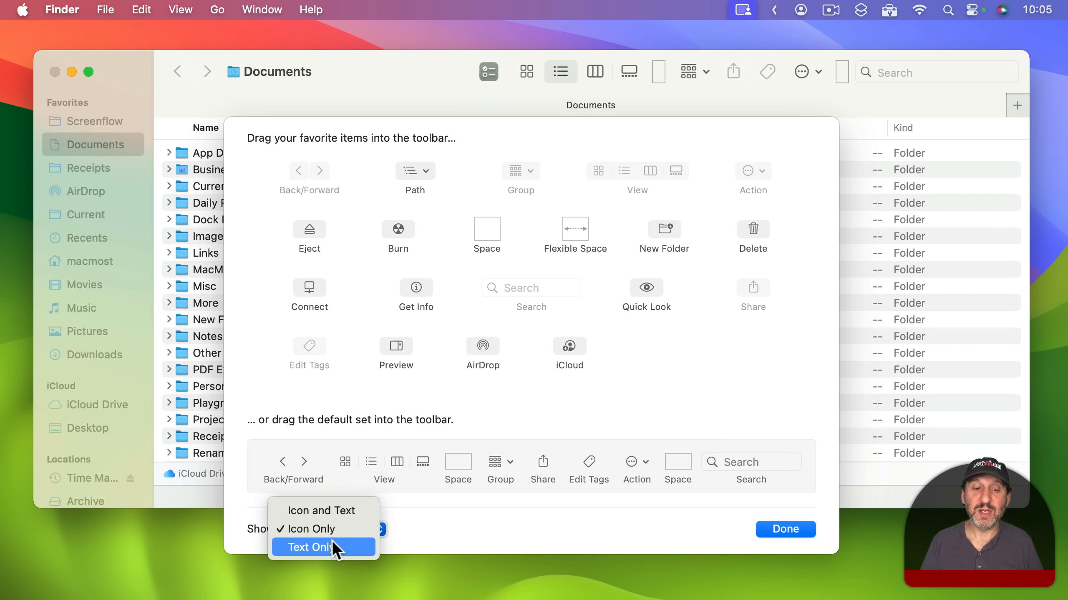
{"action": "left_click", "coordinate": [335, 546]}
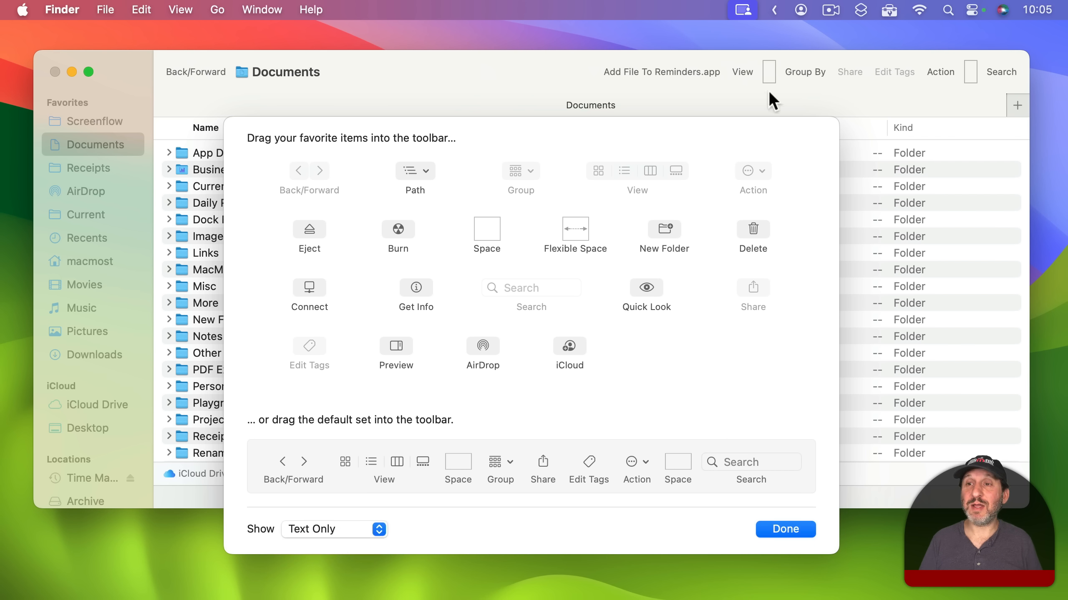